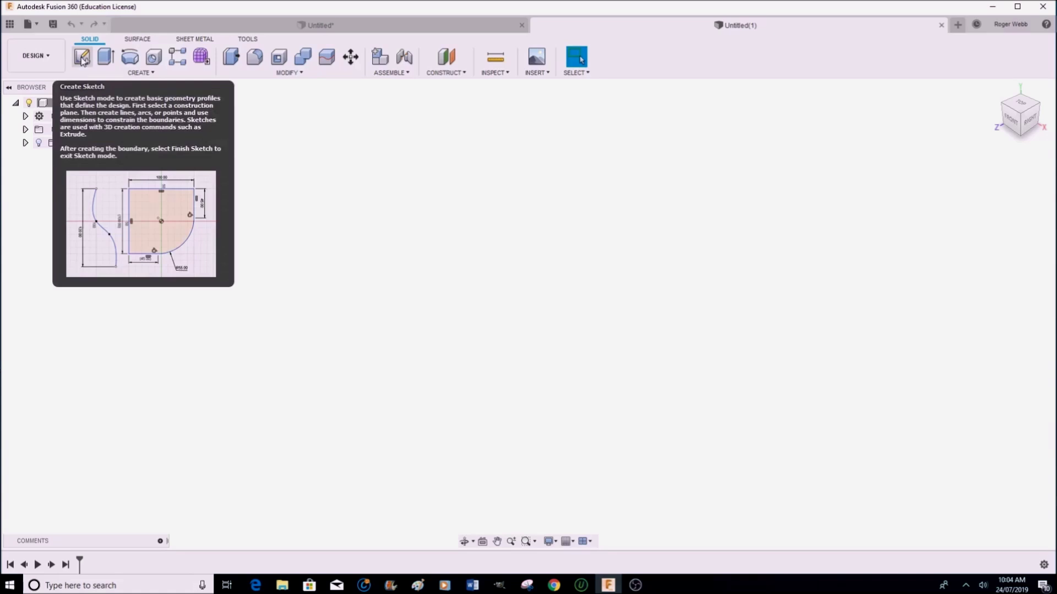
Step: Start a new sketch on the Right-view origin plane with the 2-Point Rectangle tool ready
click(81, 58)
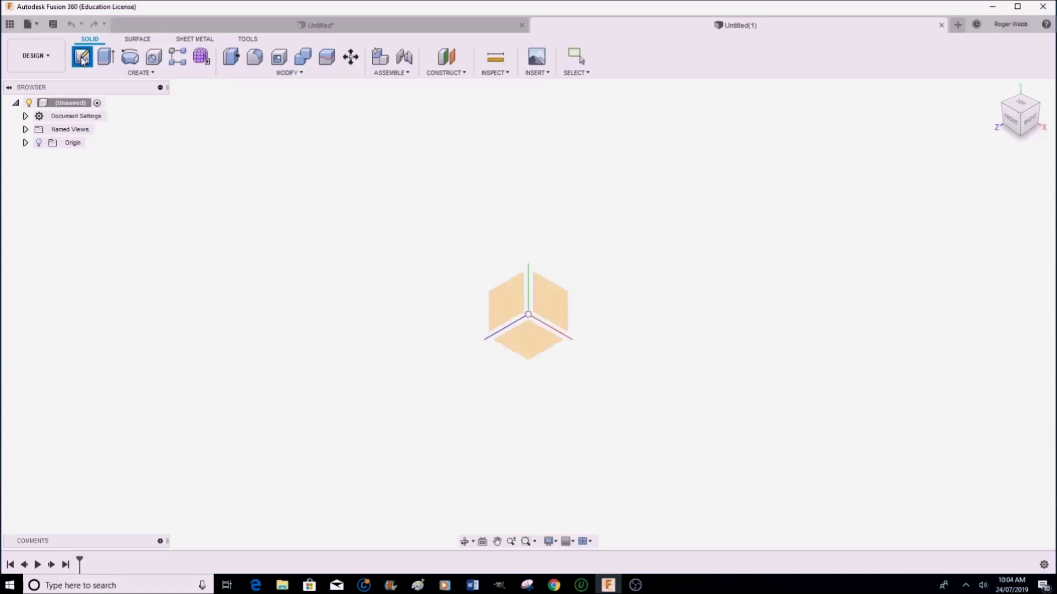
click(504, 304)
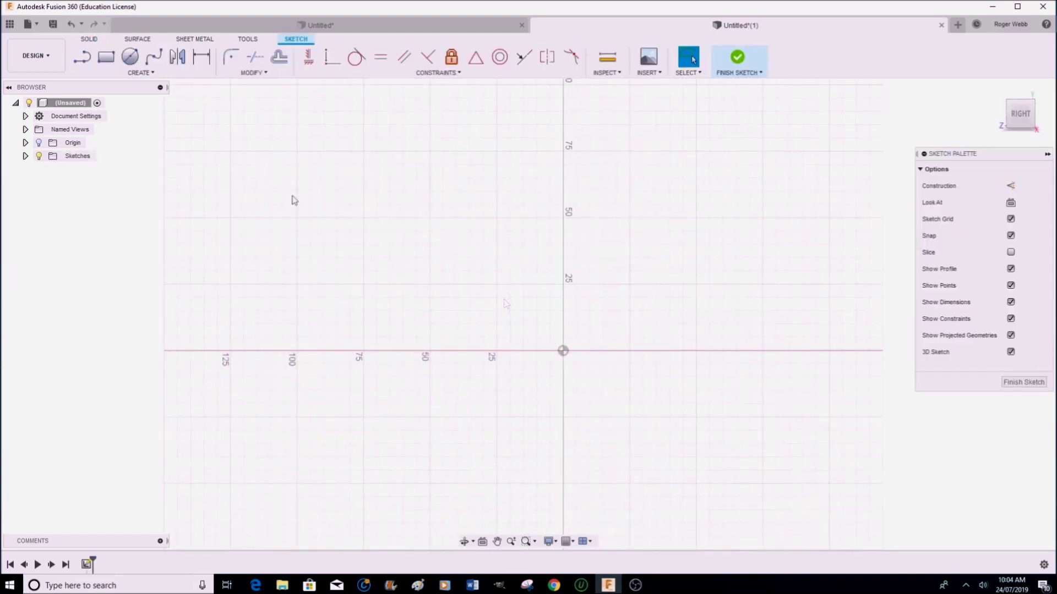
click(106, 58)
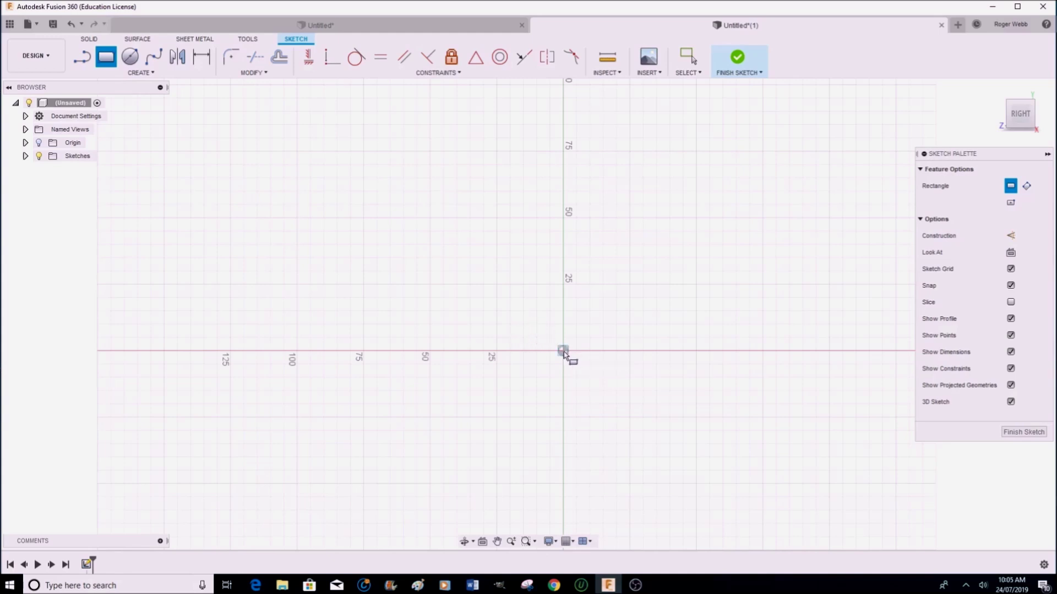
Step: Draw a rectangle from the origin up to an opposite corner at the upper left
click(562, 351)
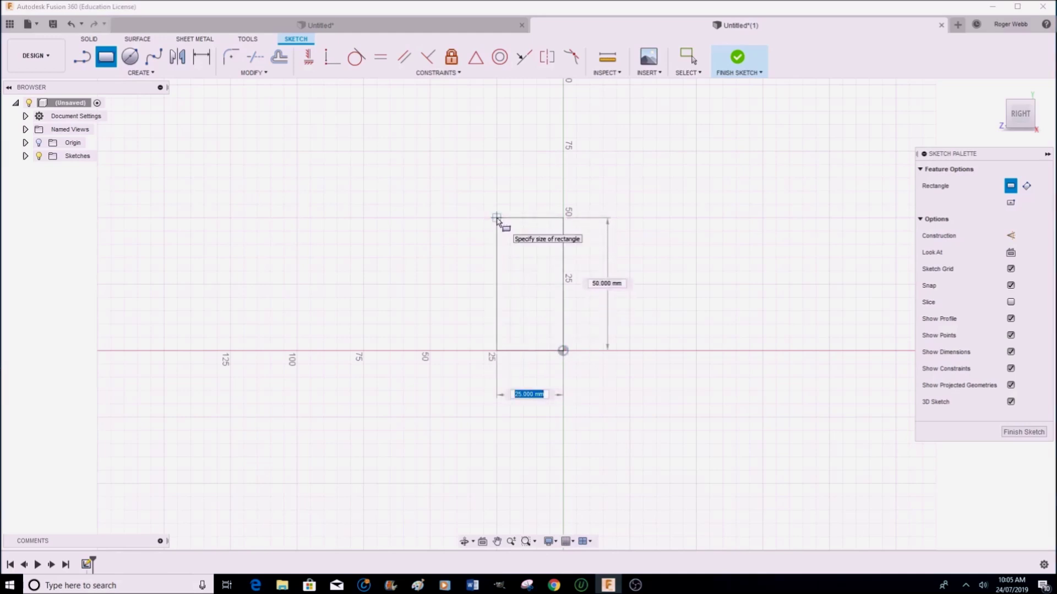
click(497, 219)
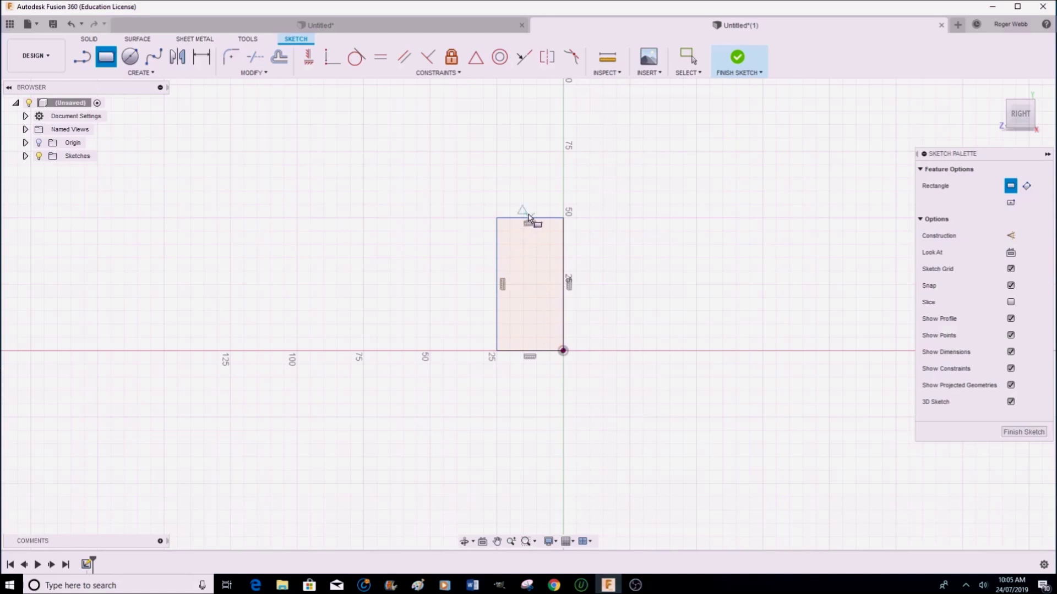
key(Escape)
Step: Dimension the rectangle's top edge to a 24 mm width
right_click(530, 221)
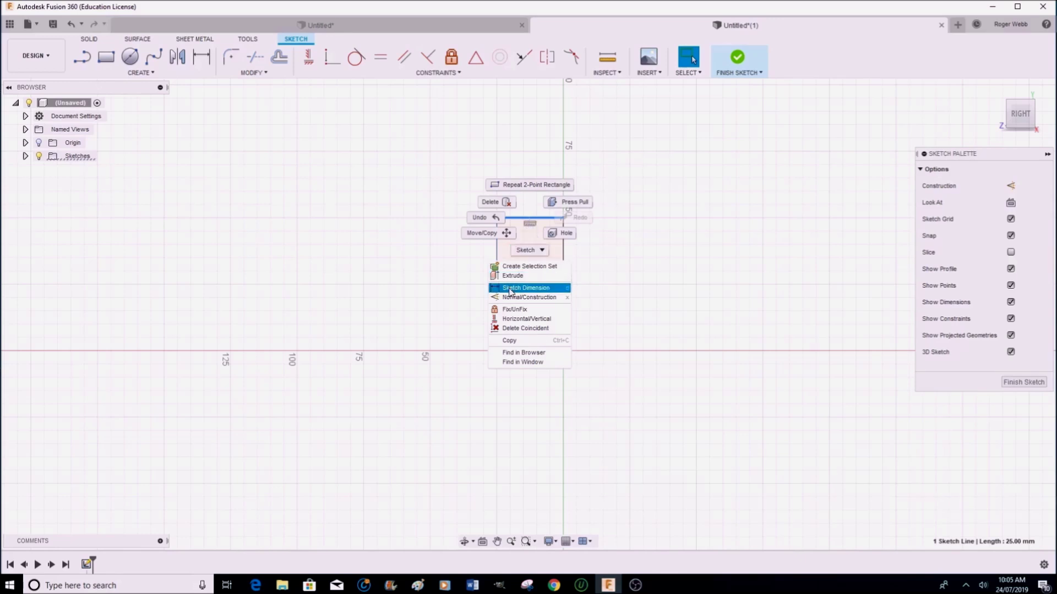
click(509, 289)
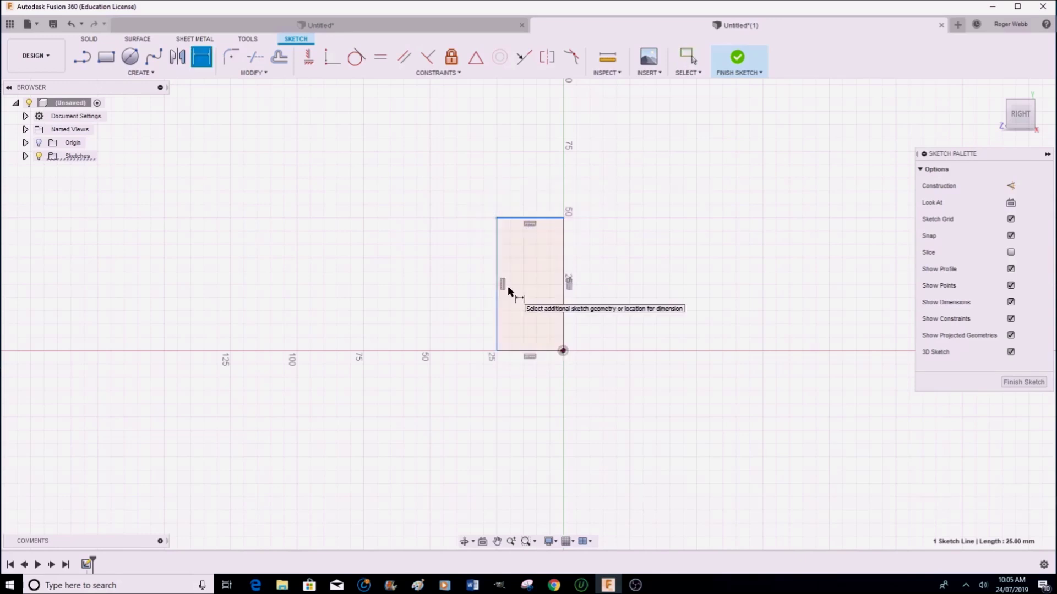
click(525, 214)
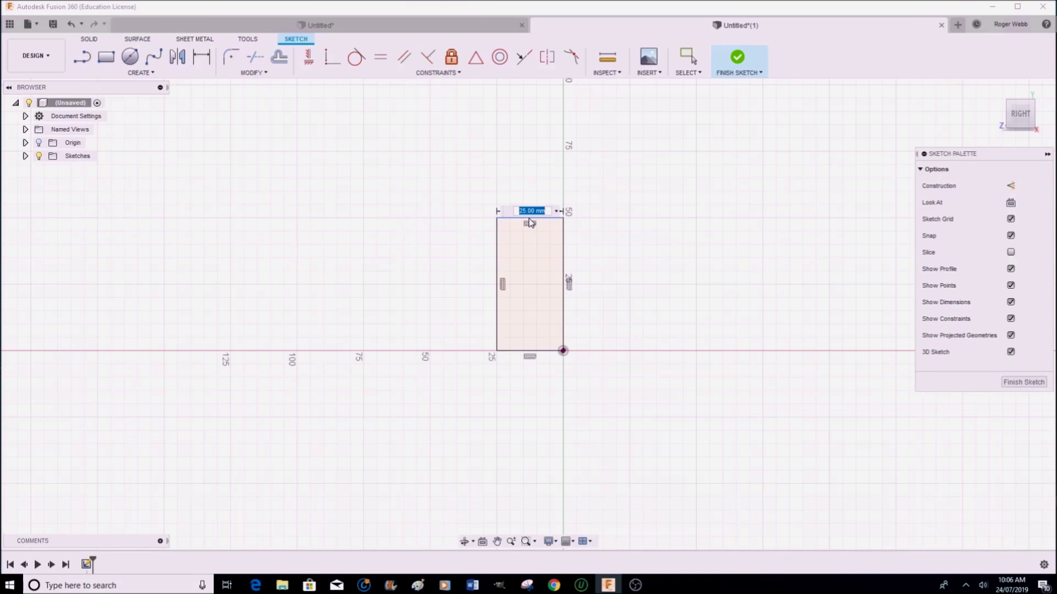
text(24.0)
key(Return)
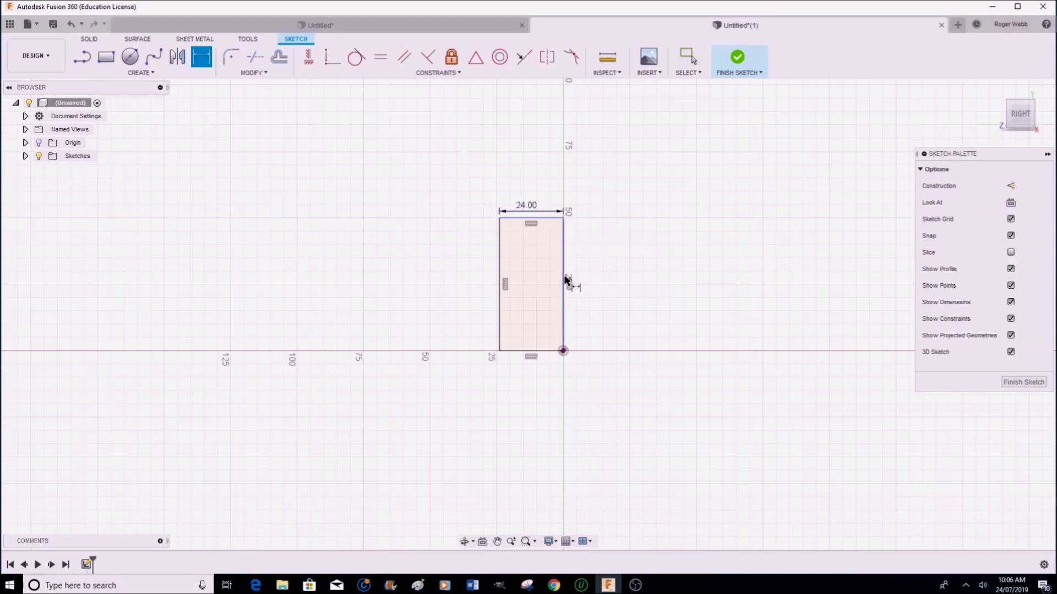
key(Escape)
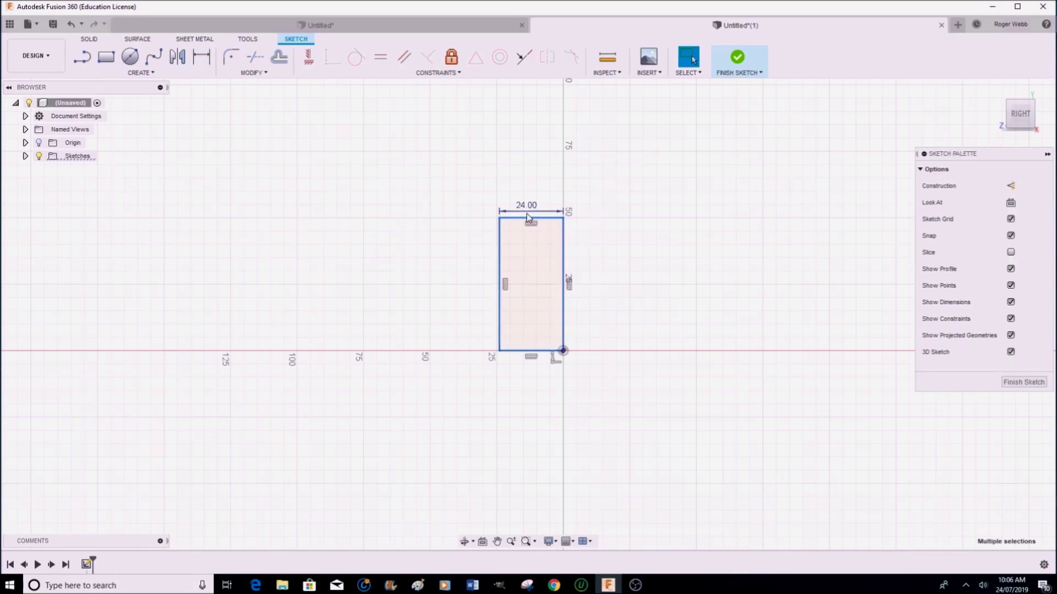
click(597, 358)
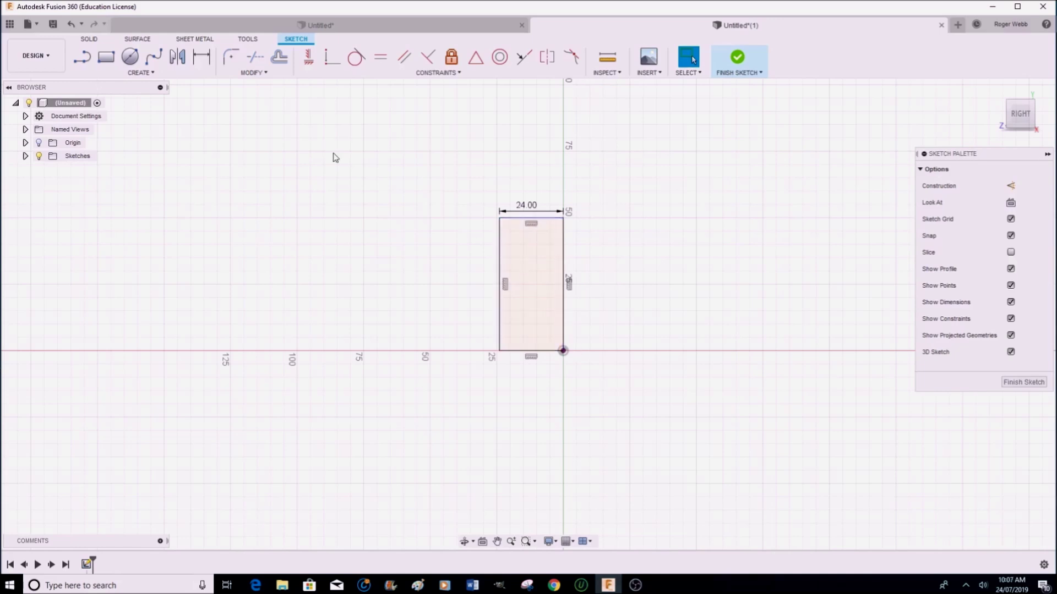
Step: Draw an inner rectangle from the lower-left corner with a height of 48 mm
click(105, 57)
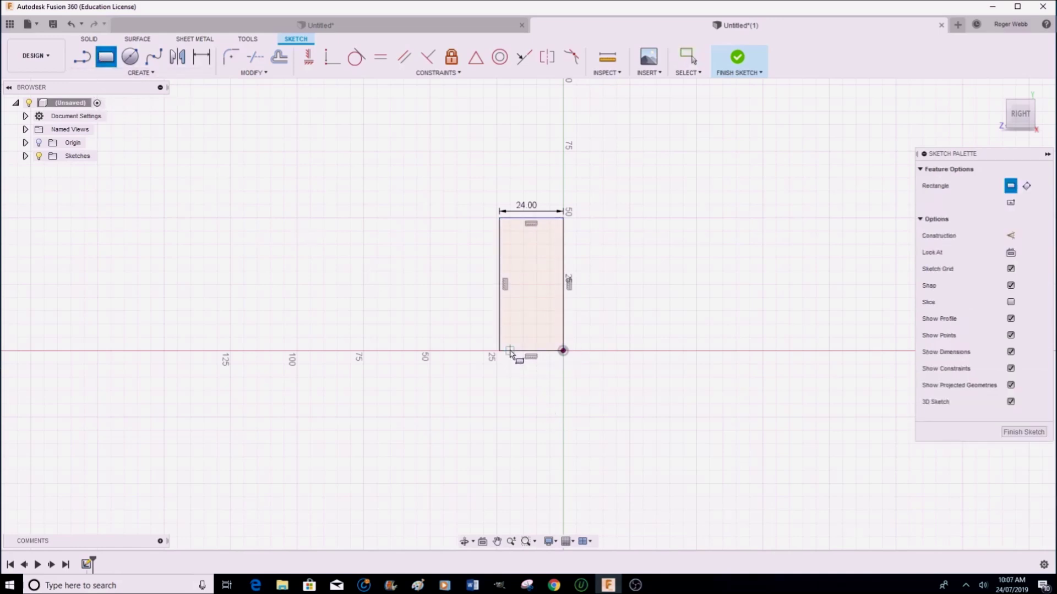
click(510, 352)
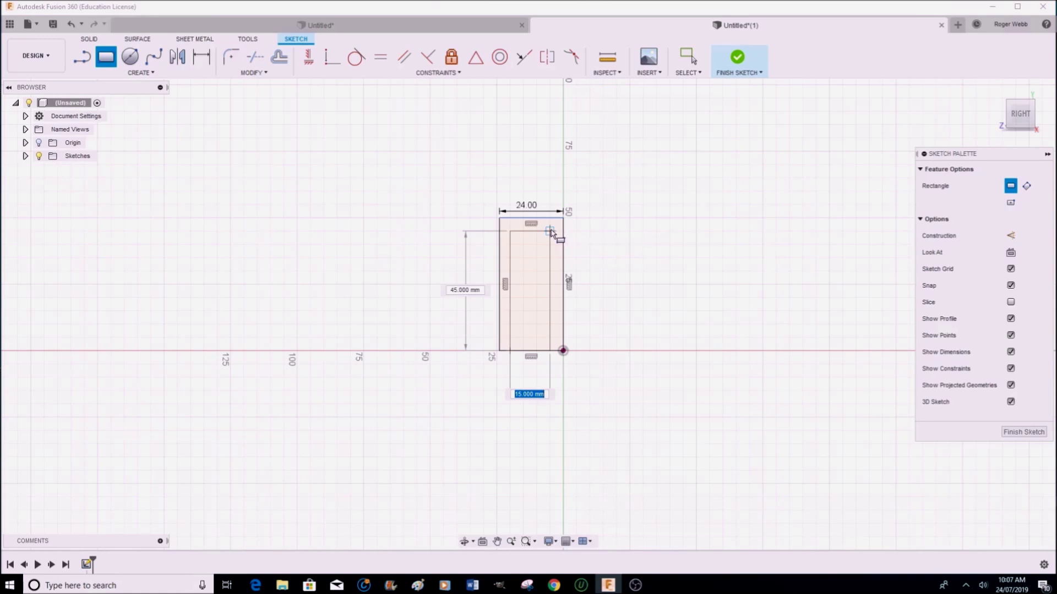
key(Tab)
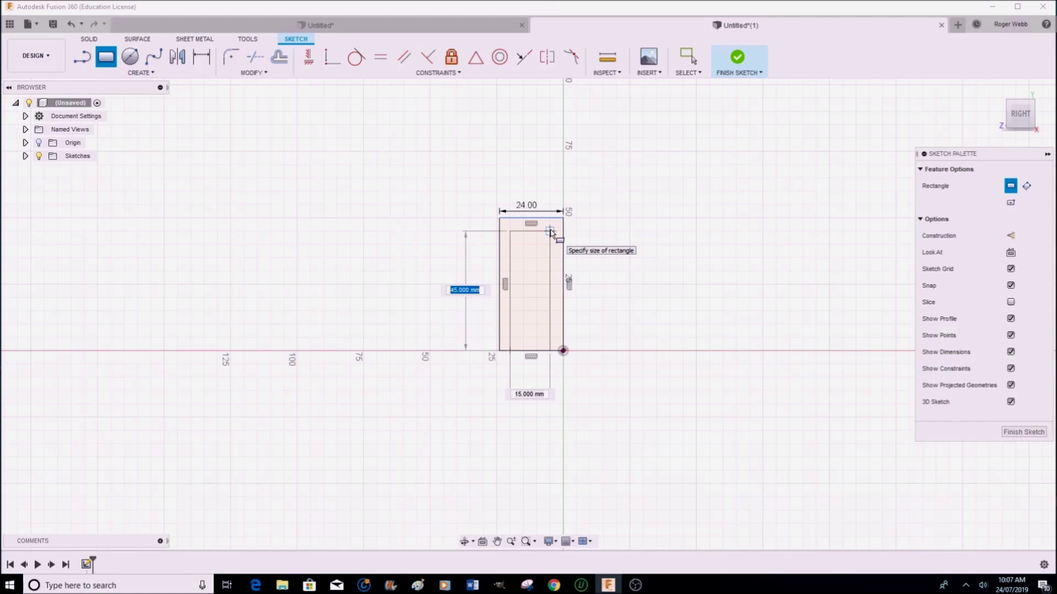
text(48.0)
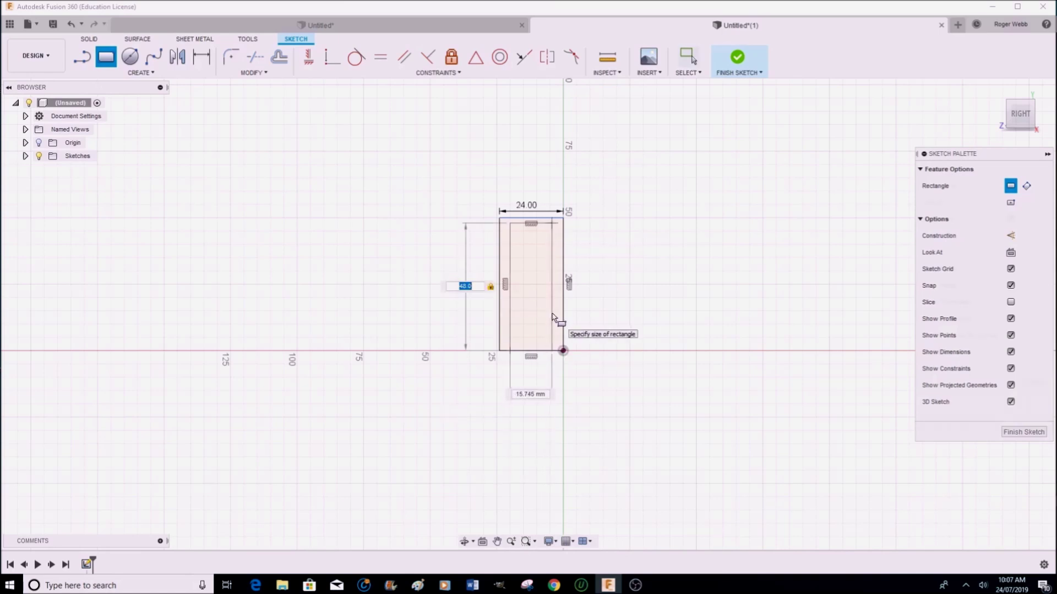
key(Return)
Step: Dimension the inner rectangle's bottom edge to a 20 mm width
right_click(529, 353)
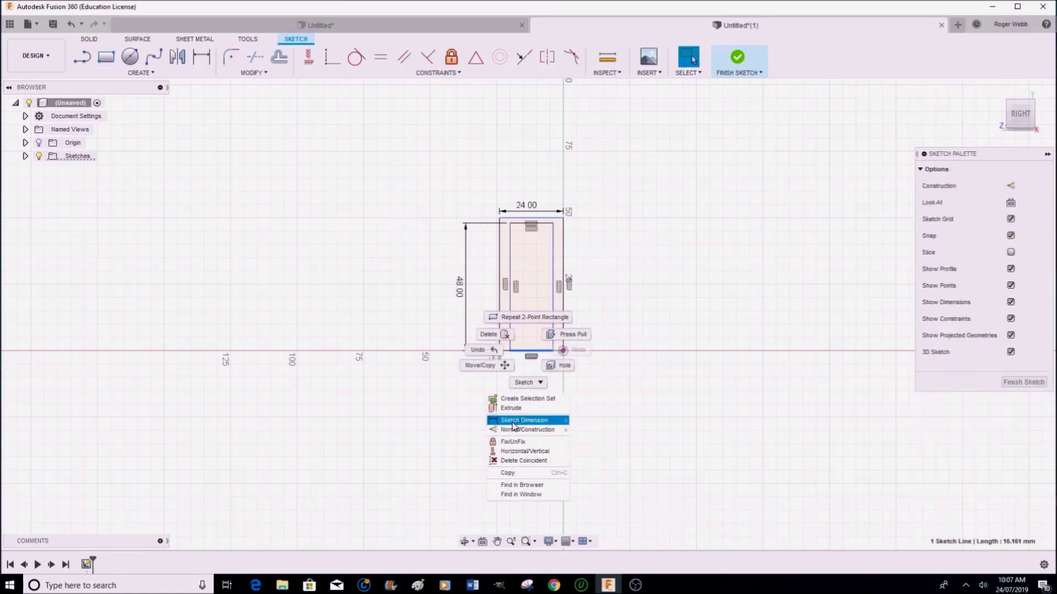
click(513, 422)
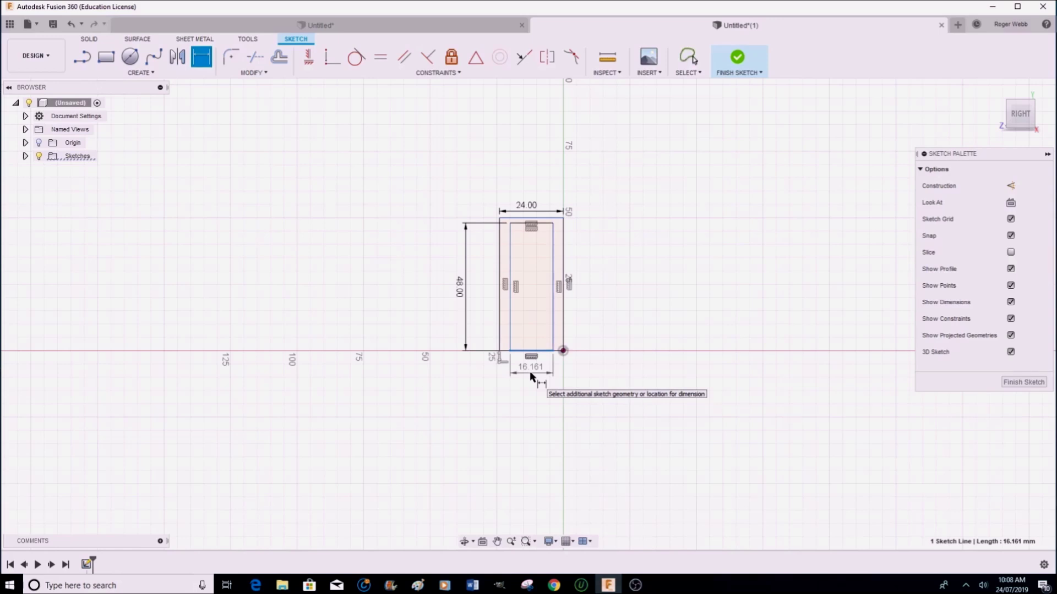
click(531, 374)
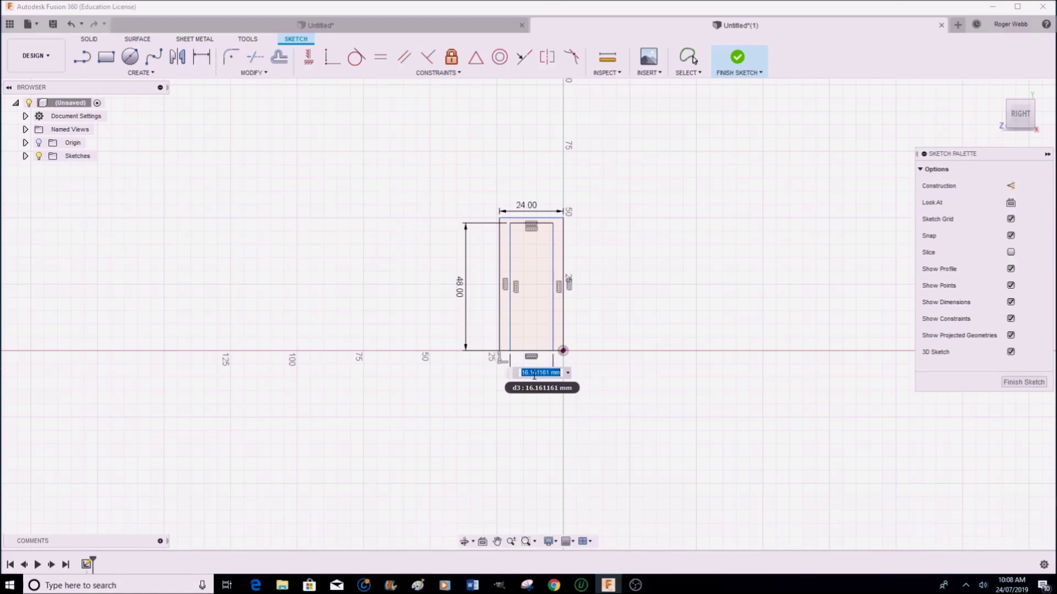
text(20.0)
key(Return)
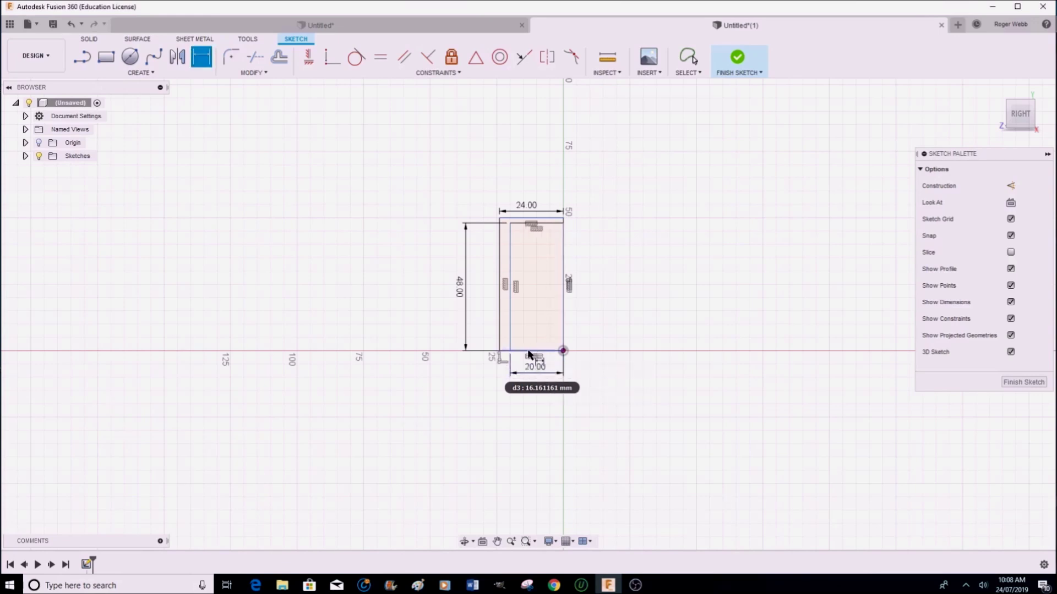
Step: Add a 2 mm dimension between the outer and inner left edges to set the wall thickness
click(500, 329)
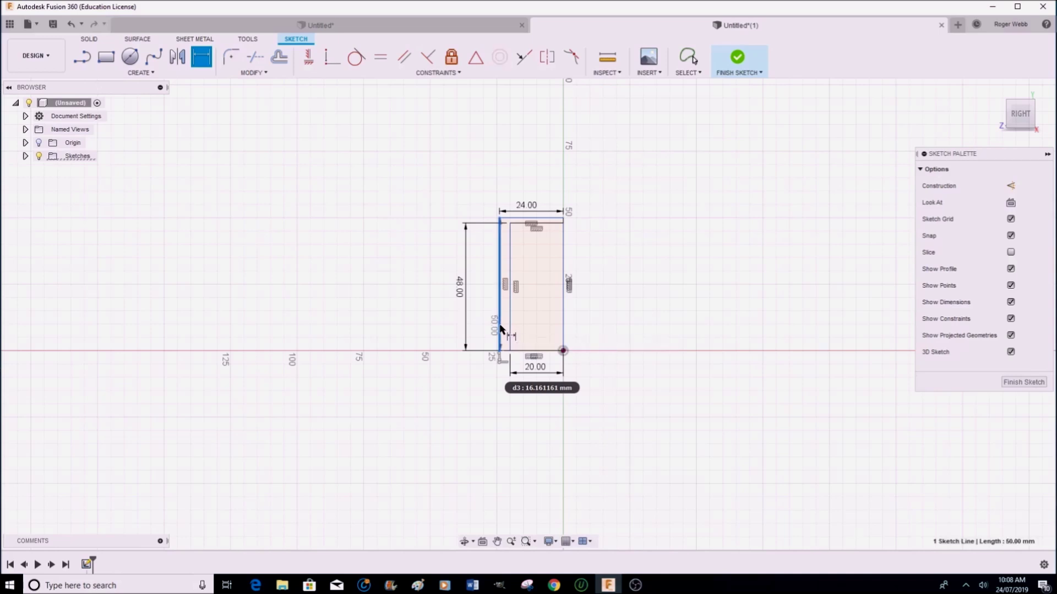
click(496, 329)
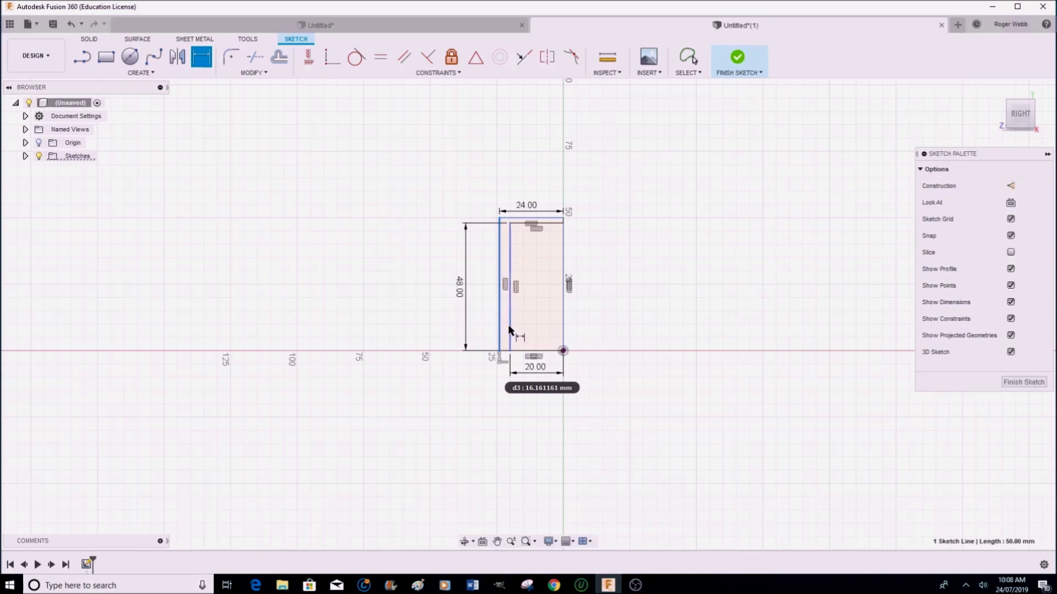
click(509, 330)
right_click(510, 331)
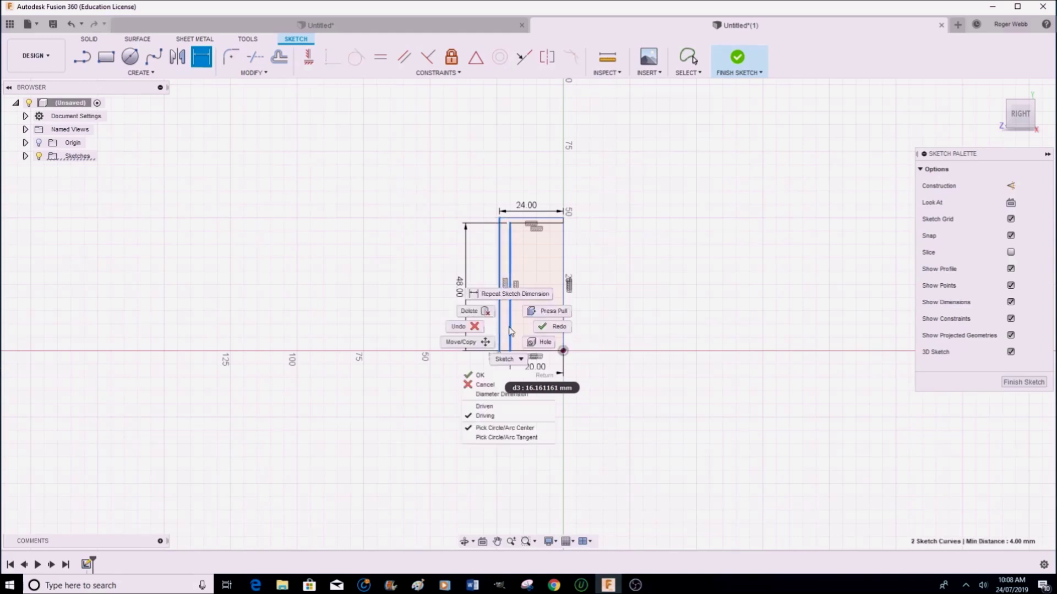
click(510, 331)
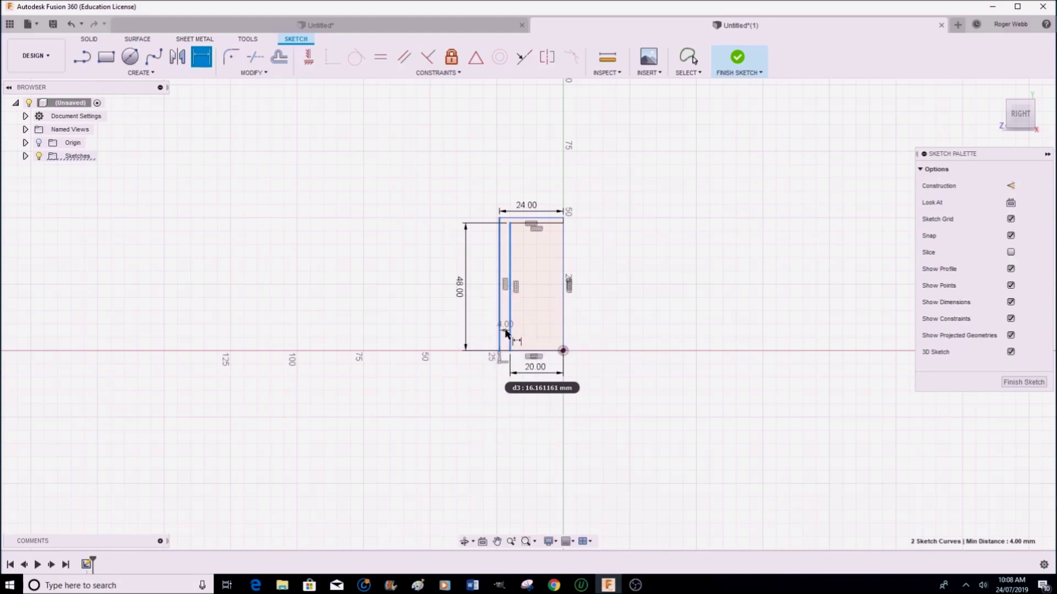
click(505, 332)
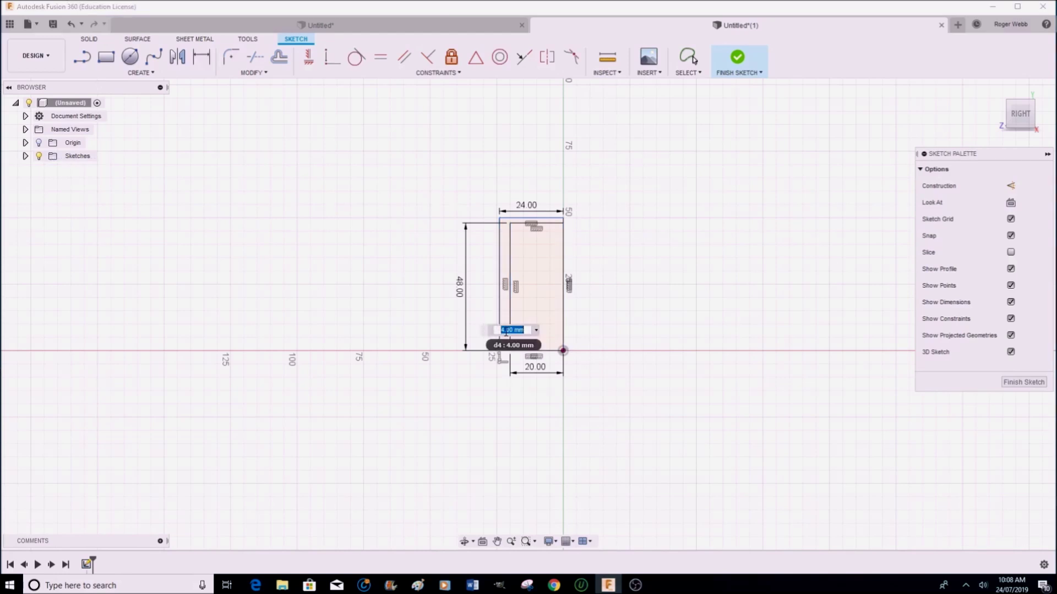
text(2.0)
key(Return)
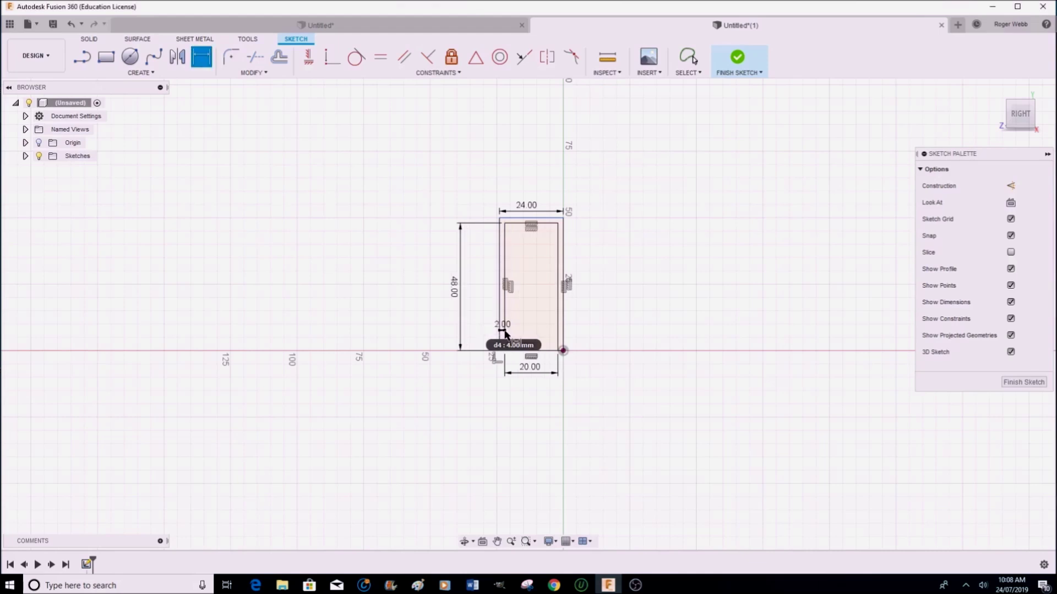
Step: Finish the sketch and select the nested-rectangle frame outline
click(737, 58)
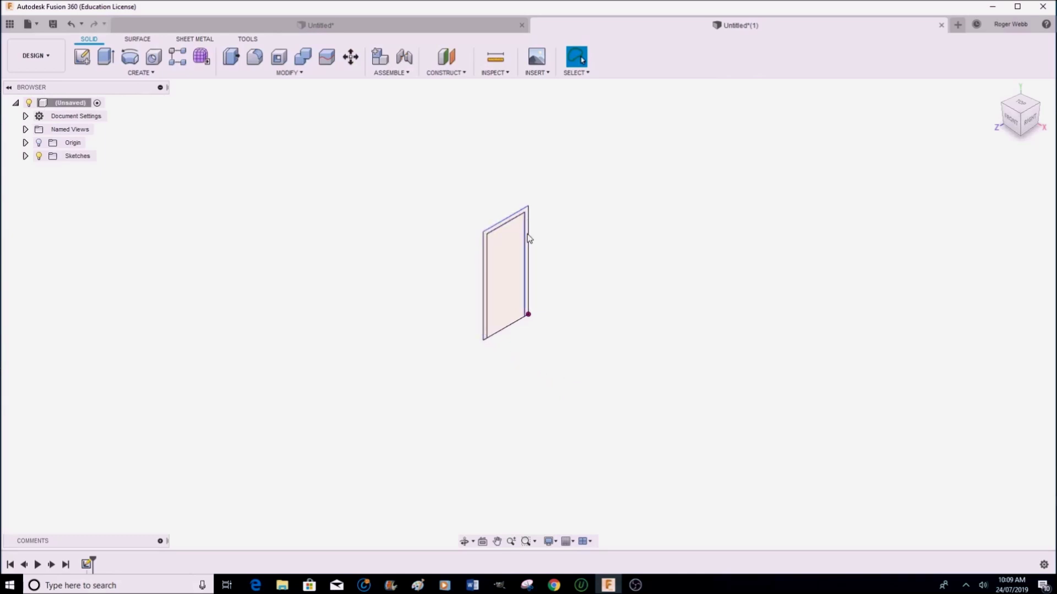
click(485, 314)
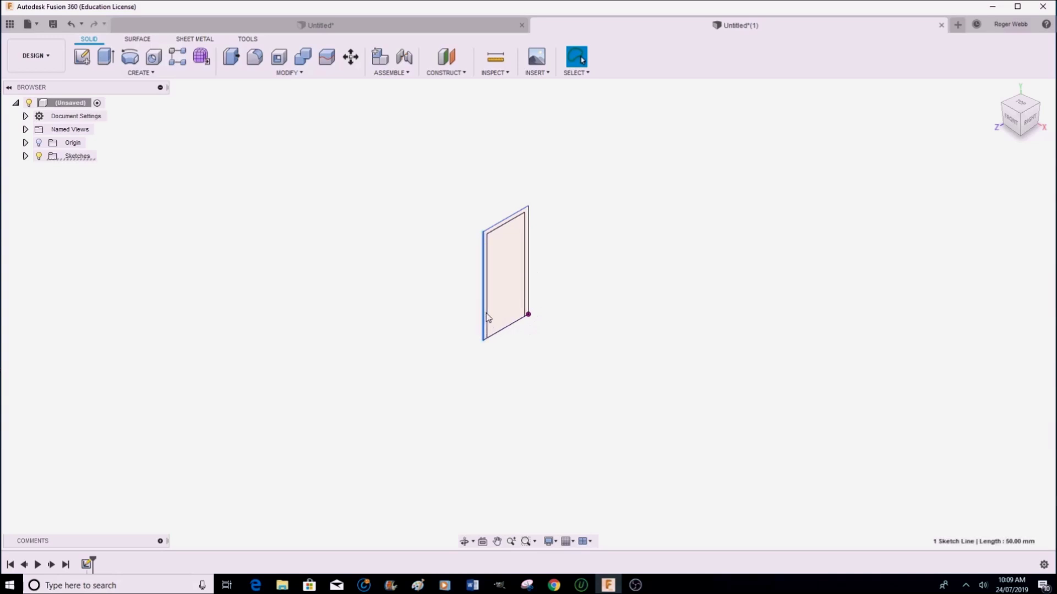
shift+click(487, 287)
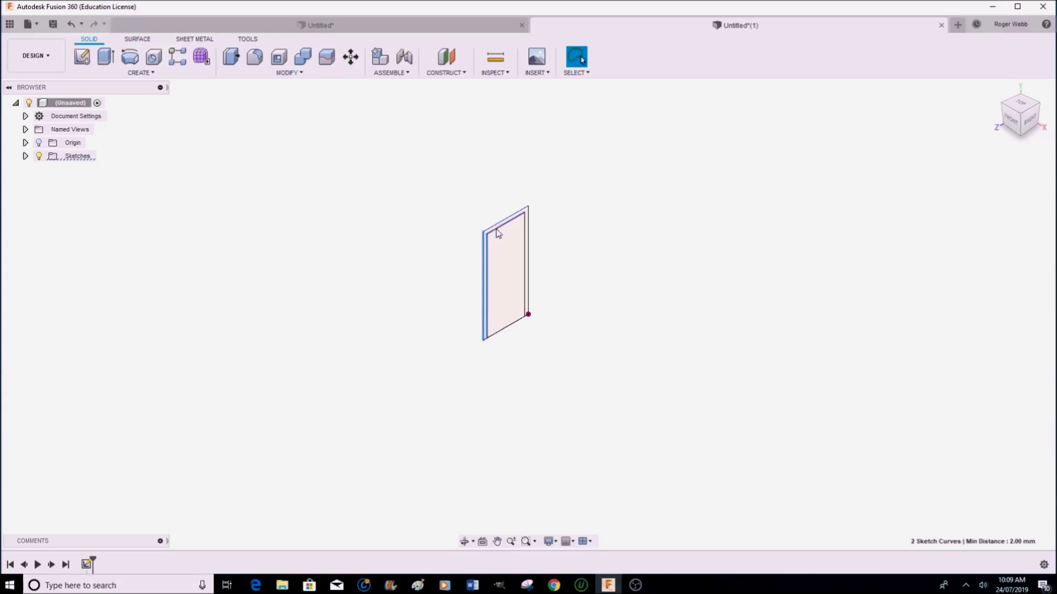
shift+double_click(498, 231)
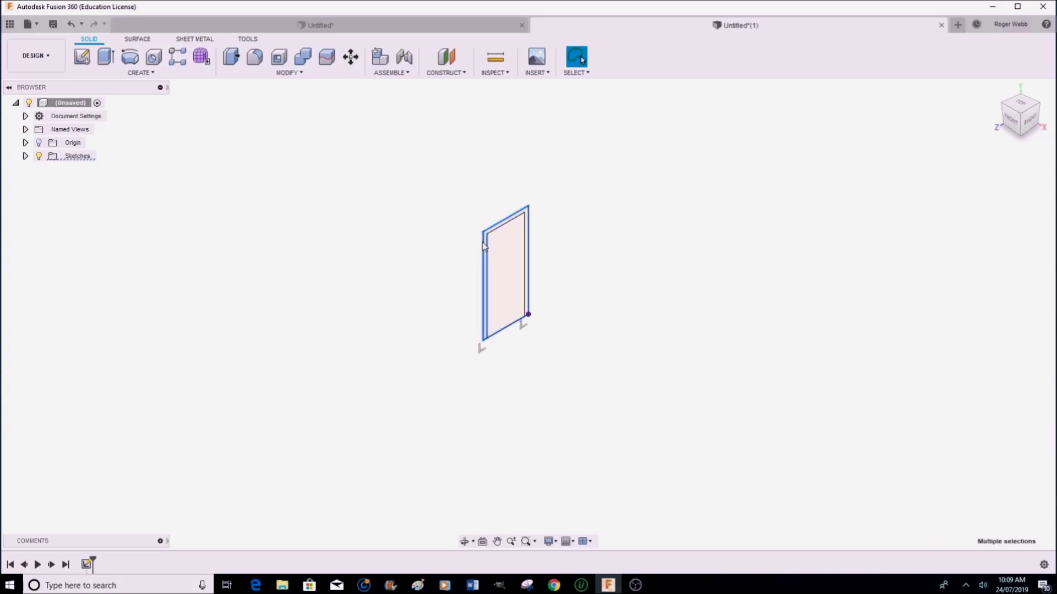
shift+double_click(500, 229)
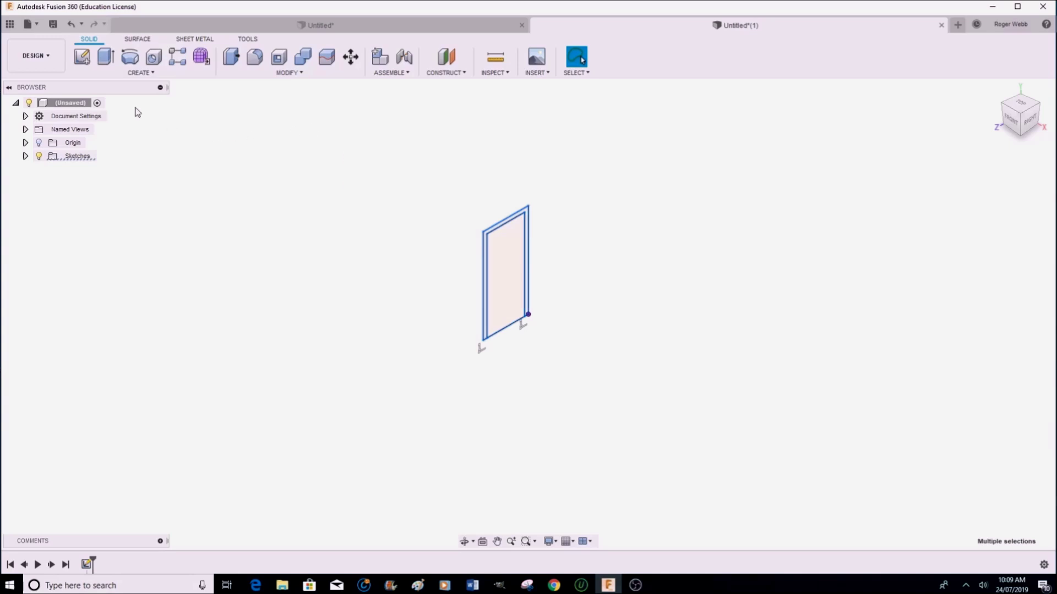
Step: Extrude the U-shaped frame profile 30 mm as a new body
click(106, 57)
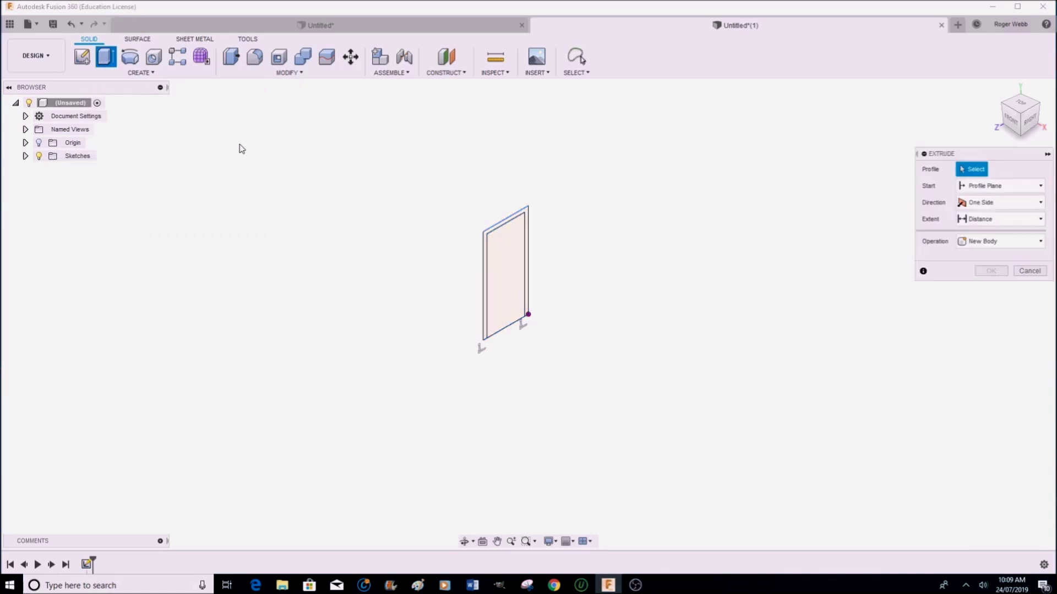
click(487, 295)
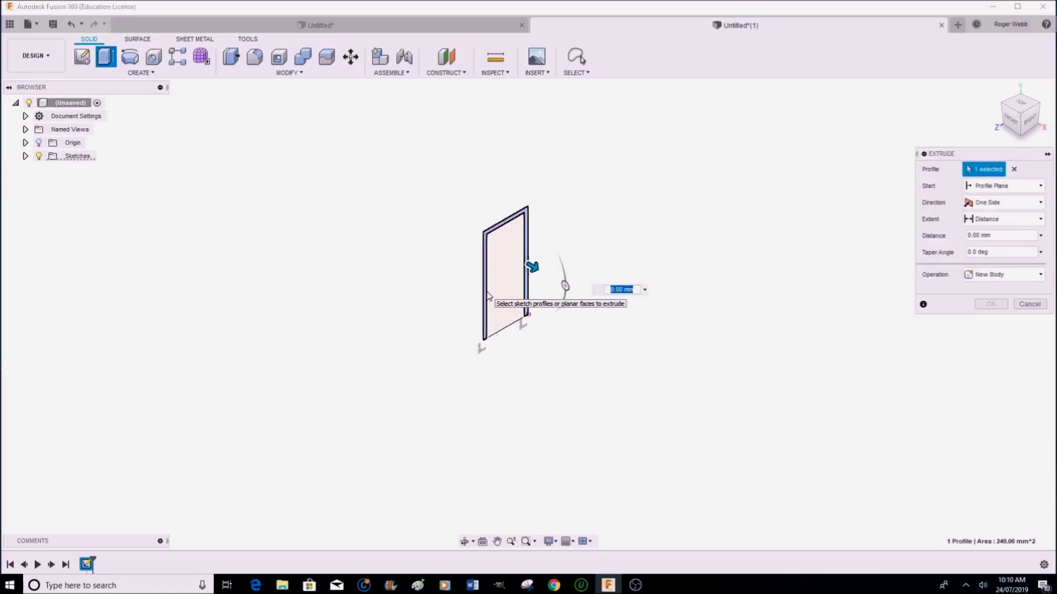
drag(532, 268, 560, 283)
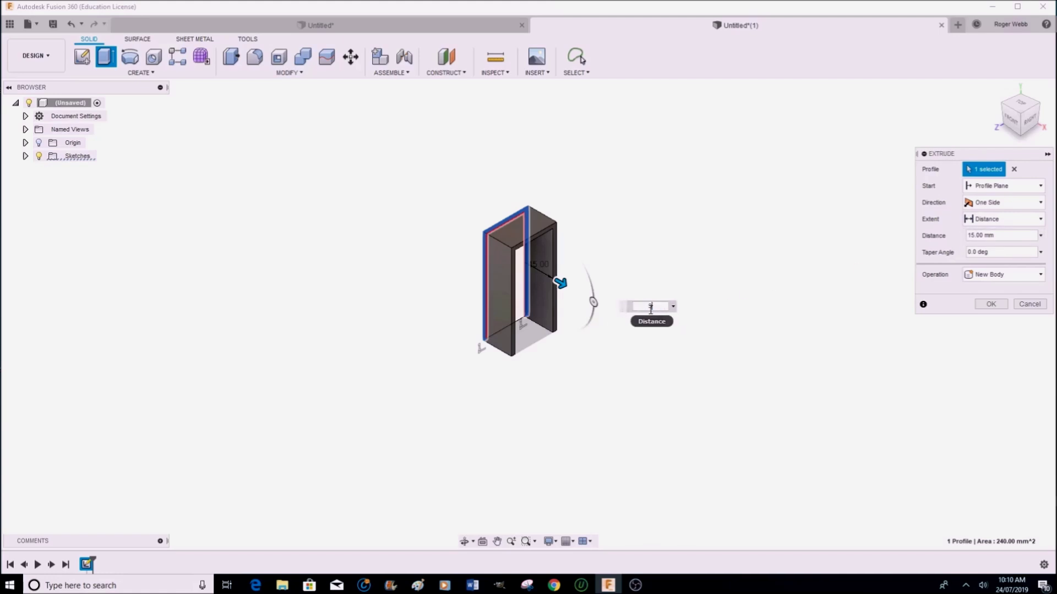
text(30)
key(Return)
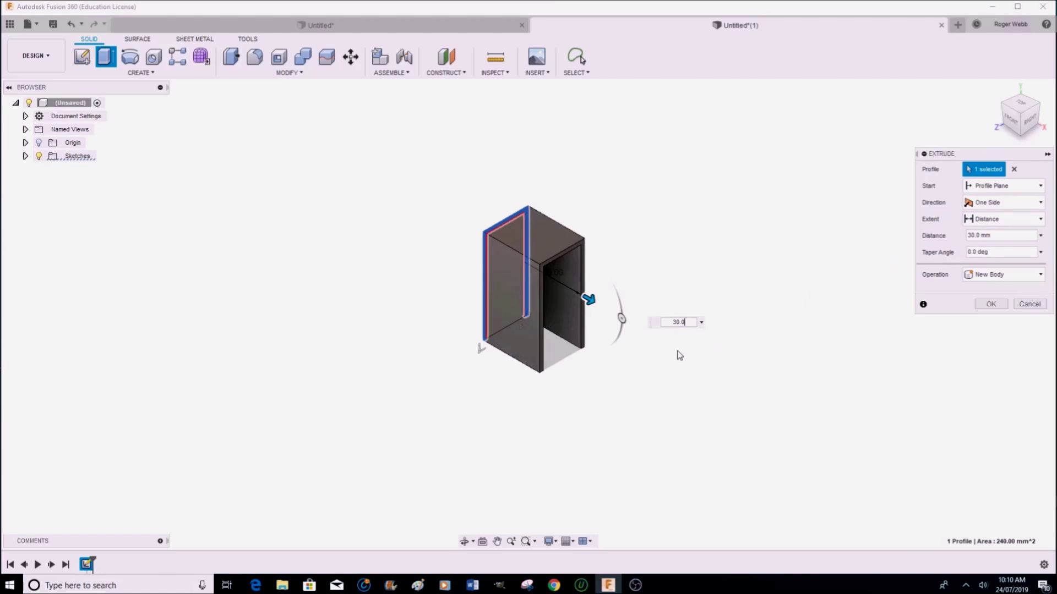
key(Return)
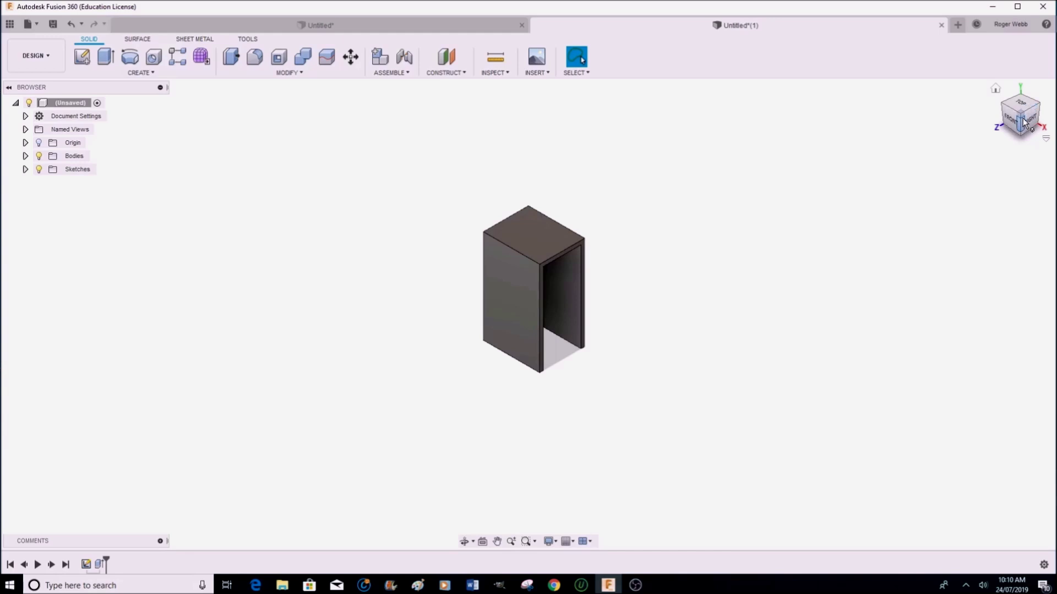
Step: Snap the view to the ViewCube's RIGHT side to see the channel straight-on
click(1027, 120)
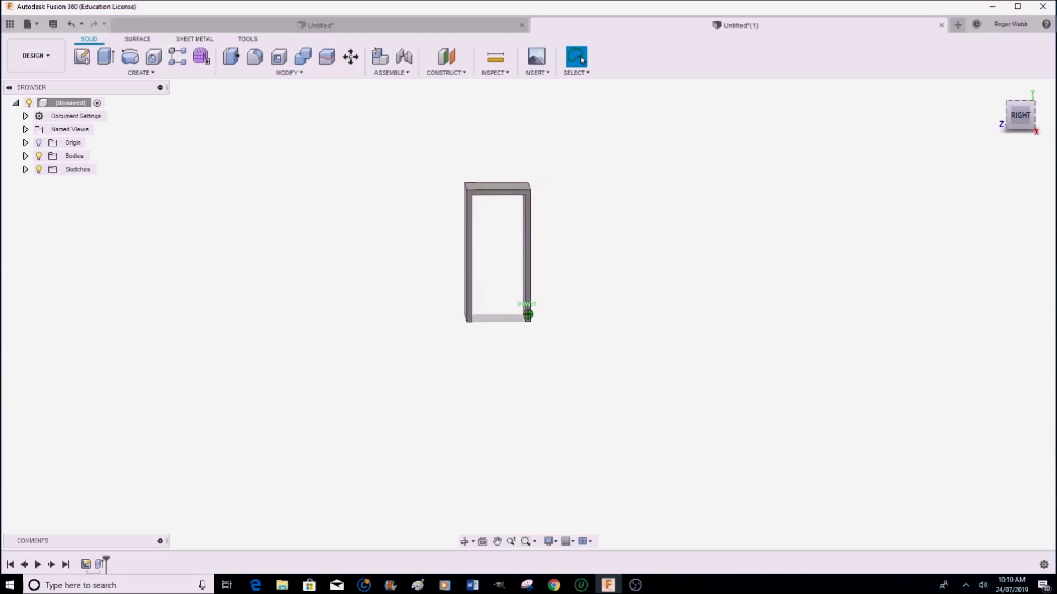
mouse_move(527, 314)
shift+middle_down()
mouse_move(567, 298)
mouse_move(544, 312)
mouse_move(584, 312)
mouse_move(528, 314)
shift+middle_up()
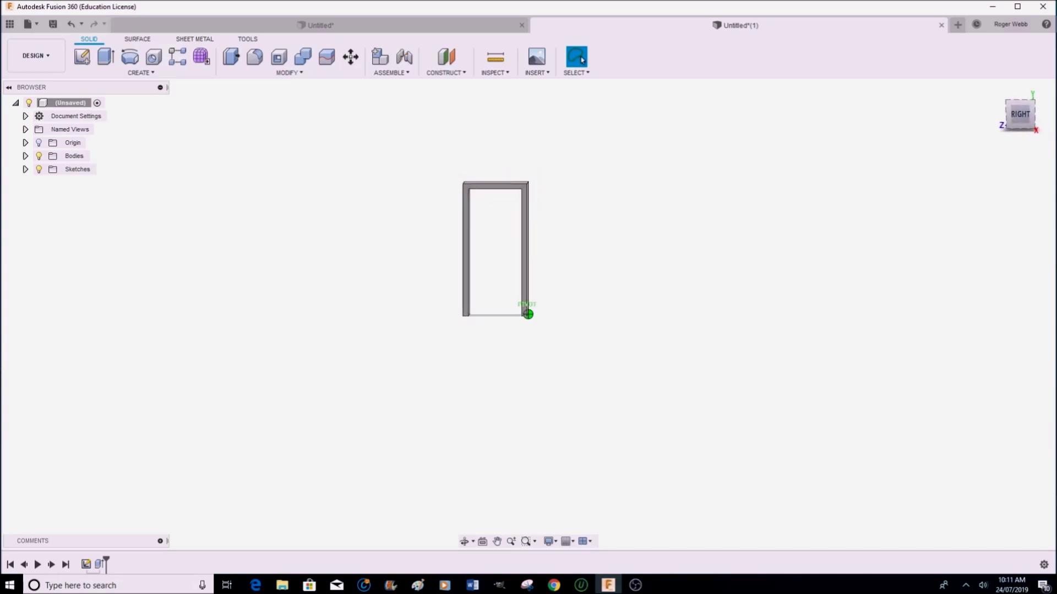
click(1020, 117)
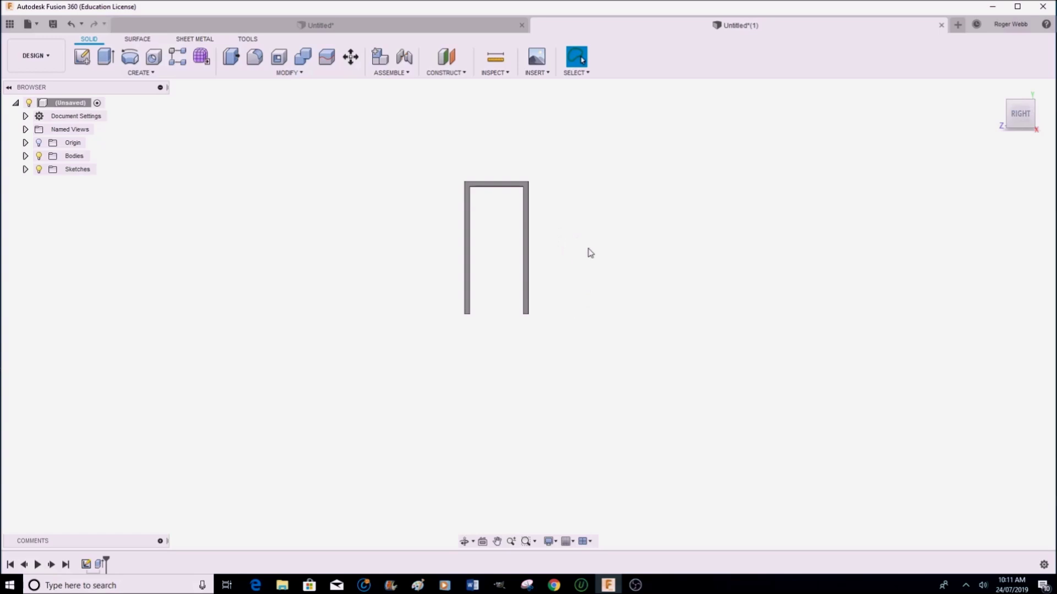
Step: Sketch a rectangle about 15 mm wide on the channel's side face, overlapping its left leg
key(s)
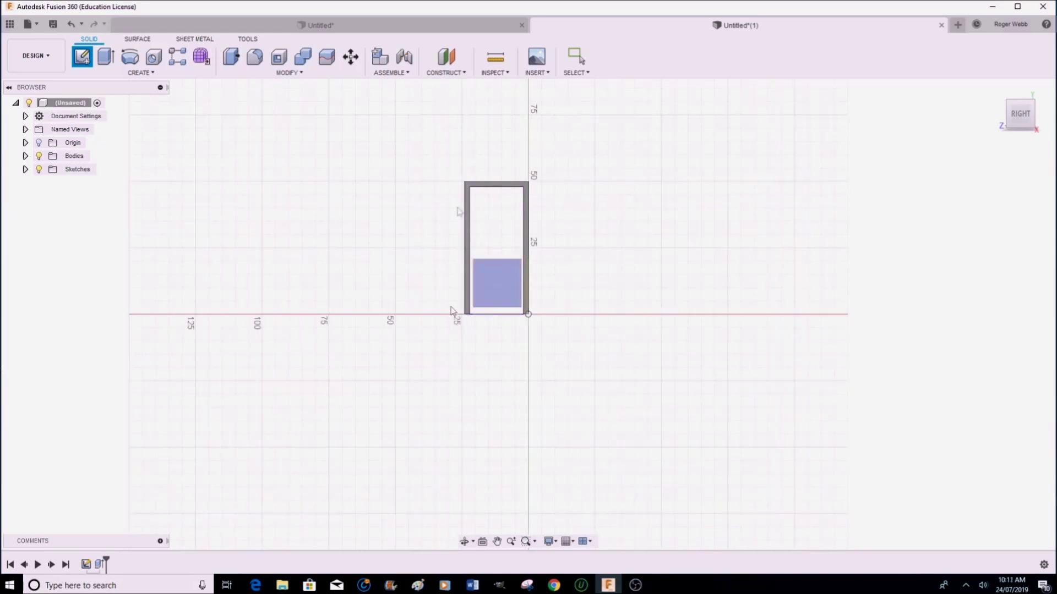
click(484, 223)
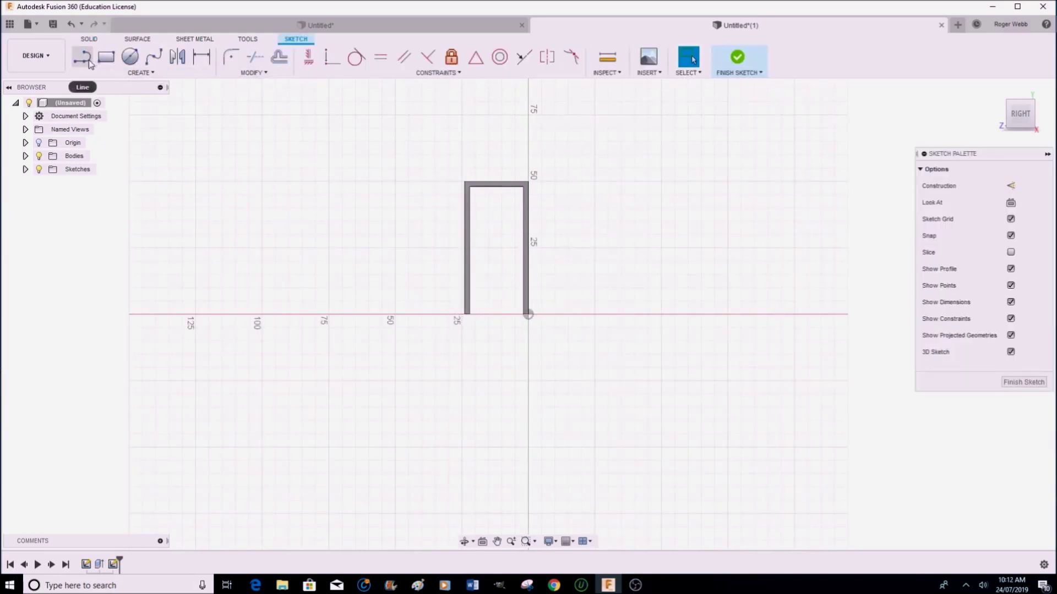
click(106, 57)
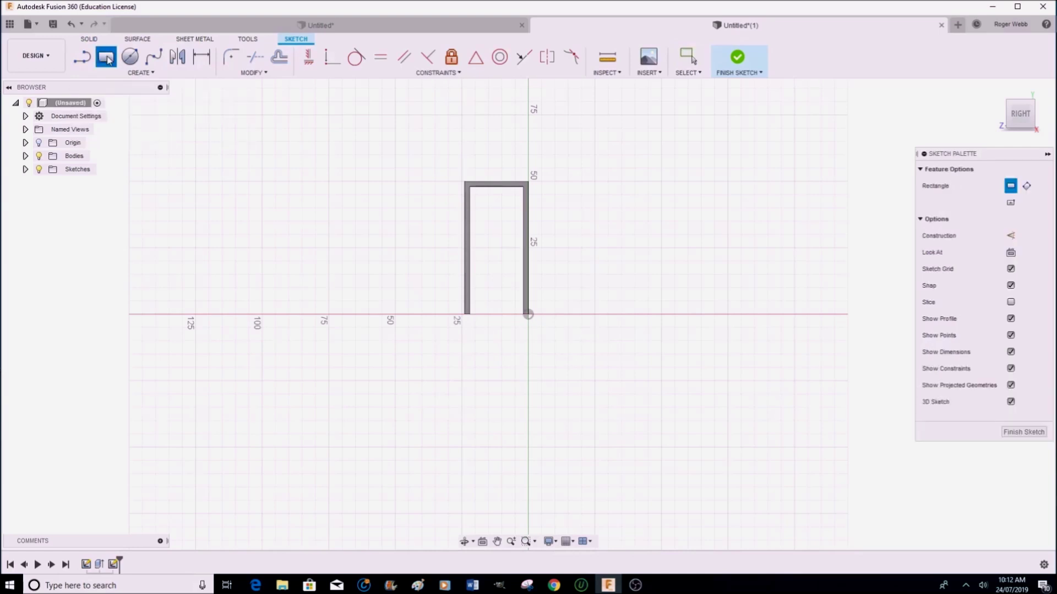
click(448, 209)
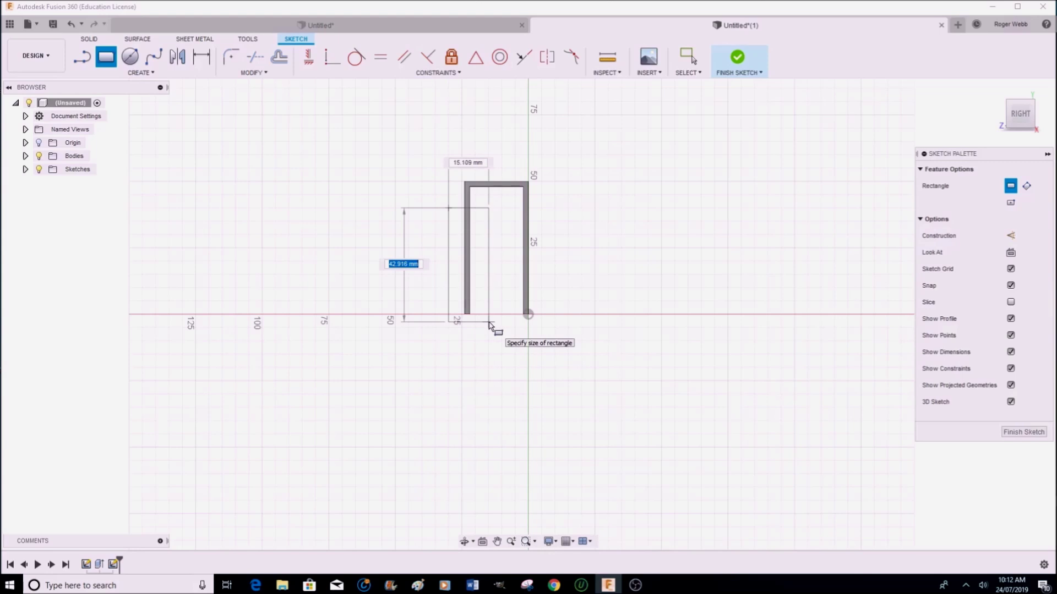
key(Tab)
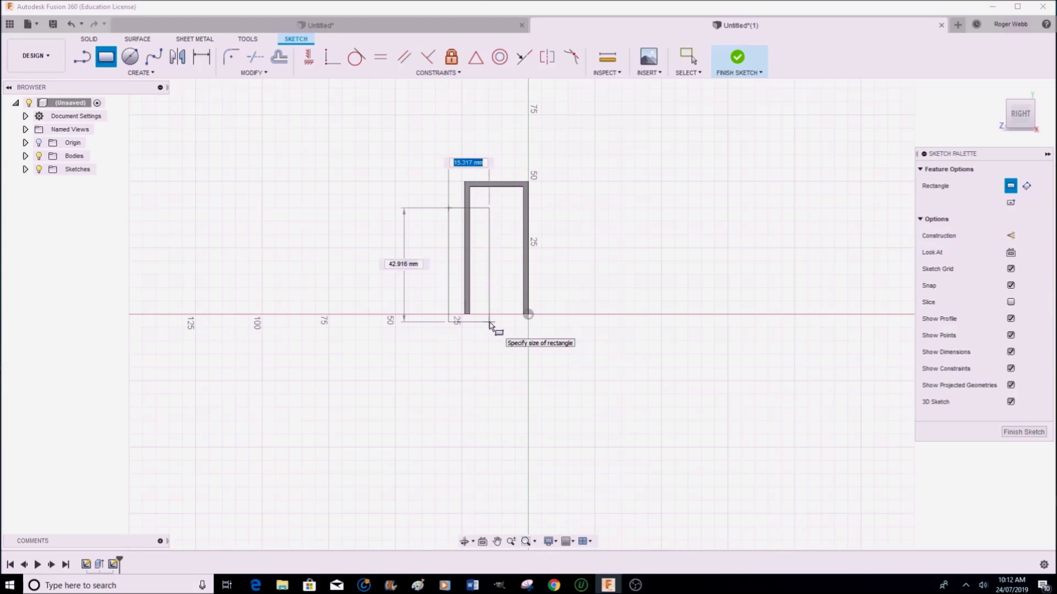
key(Tab)
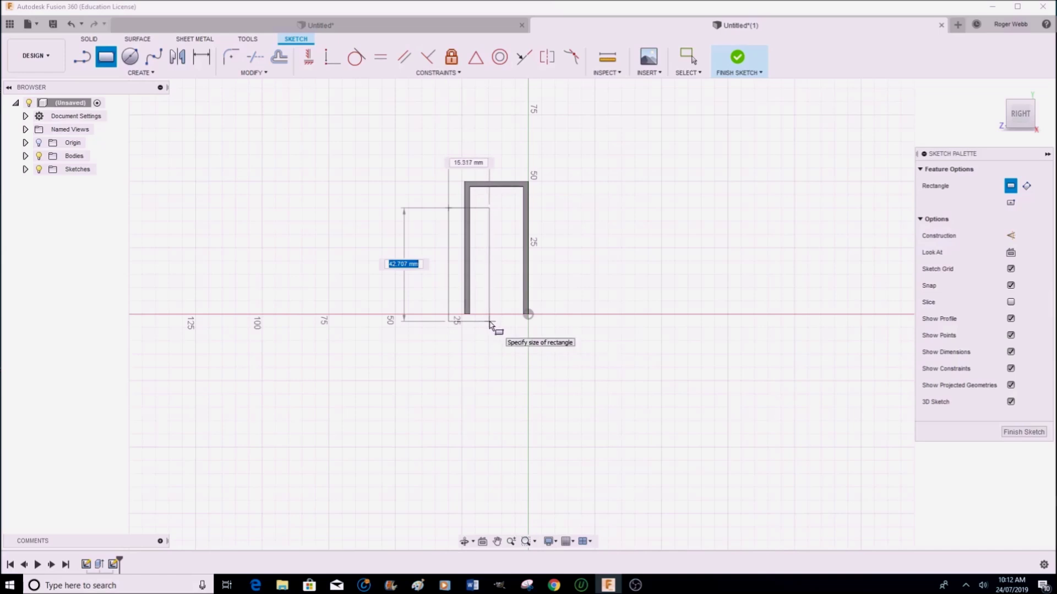
click(490, 324)
key(Escape)
click(450, 242)
Step: Dimension the rectangle's left edge to a 38 mm height
right_click(450, 238)
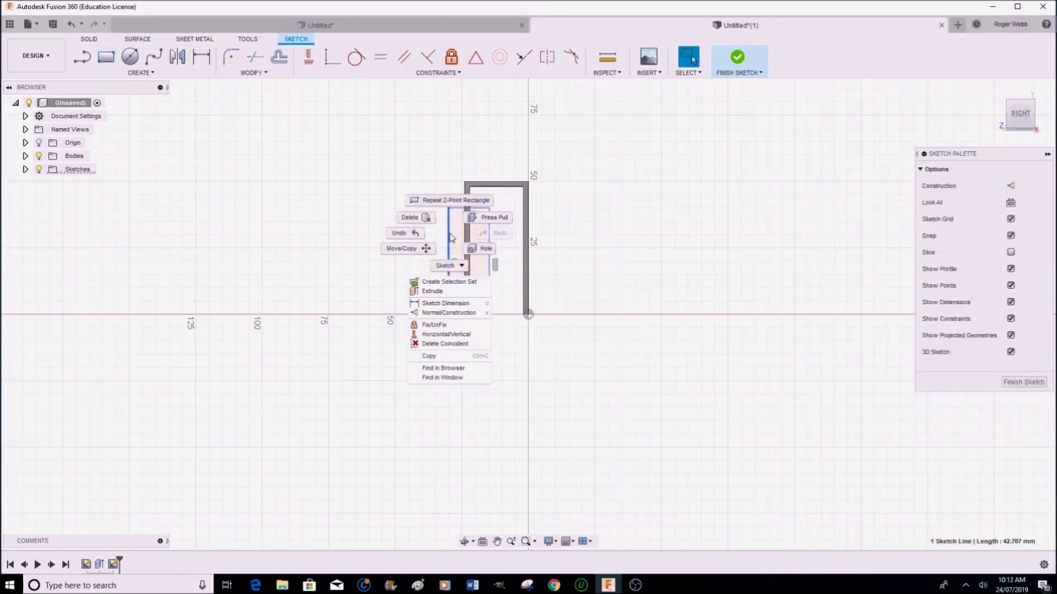
click(438, 303)
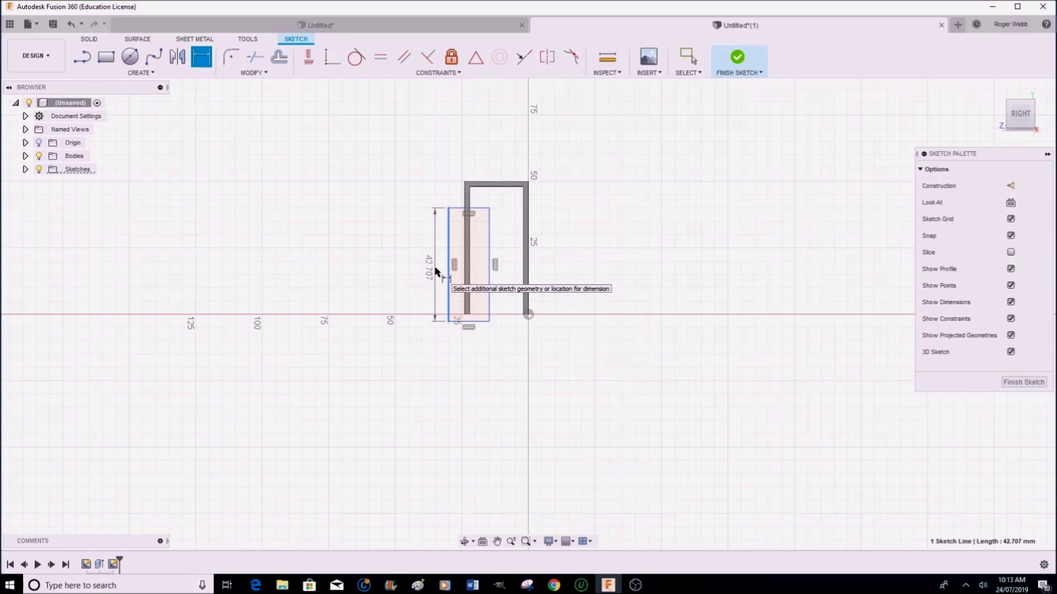
click(434, 270)
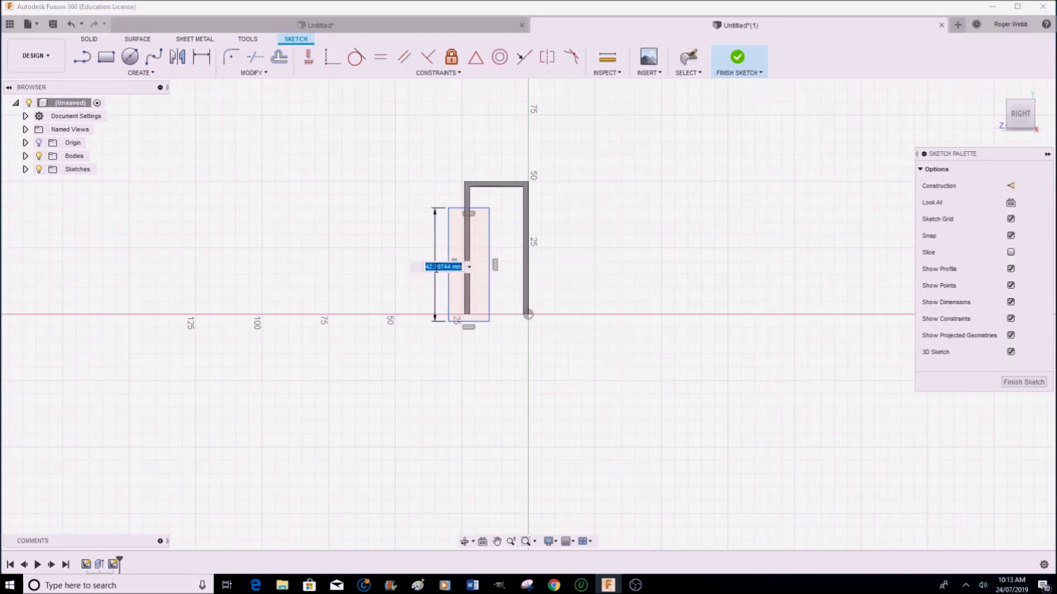
text(38)
key(Return)
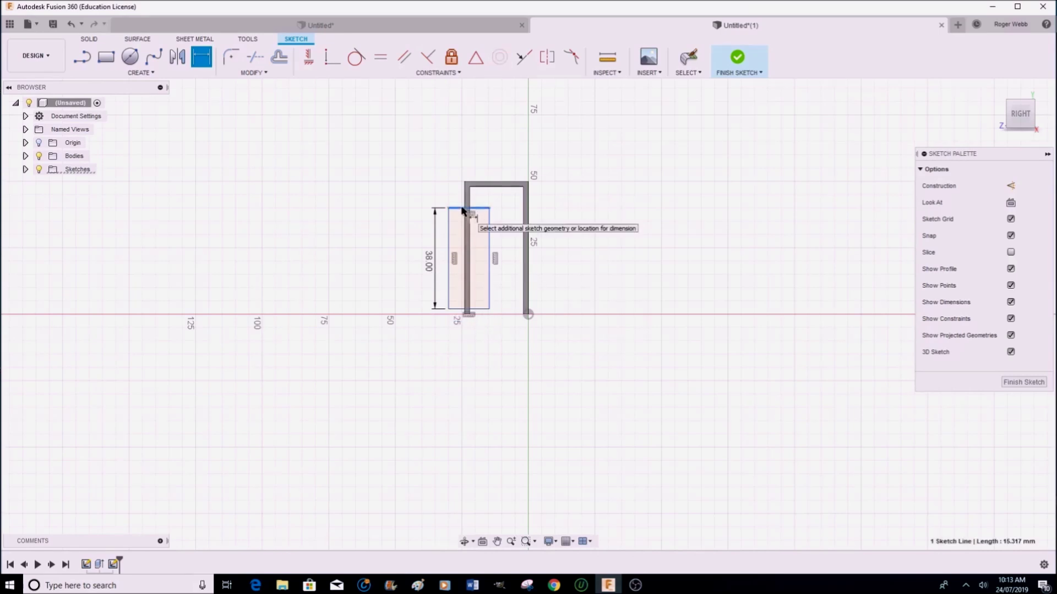
Step: Set the rectangle's top edge 12 mm below the channel's top-left corner
click(465, 208)
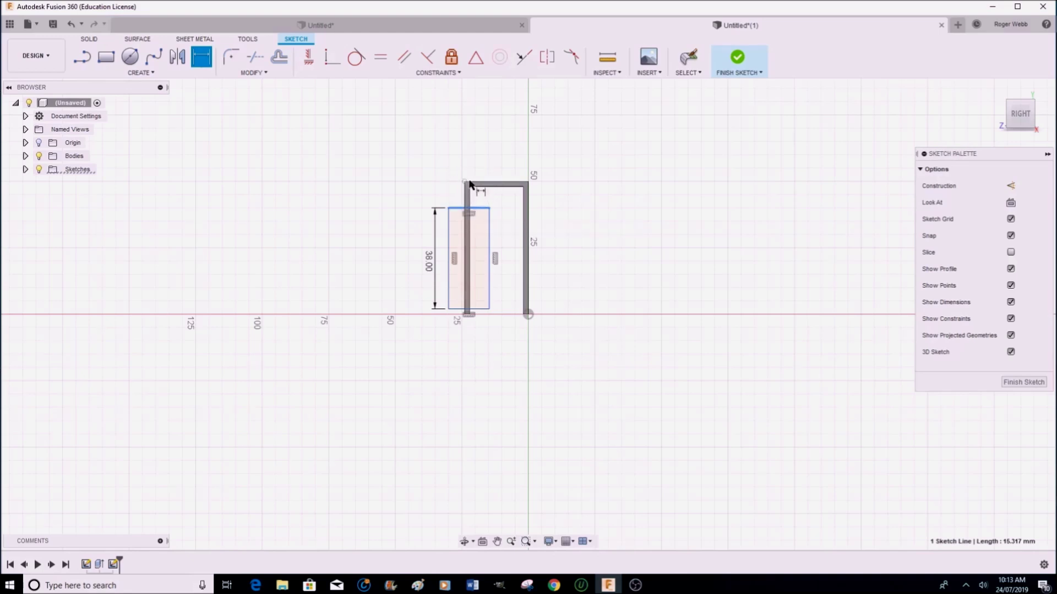
click(467, 181)
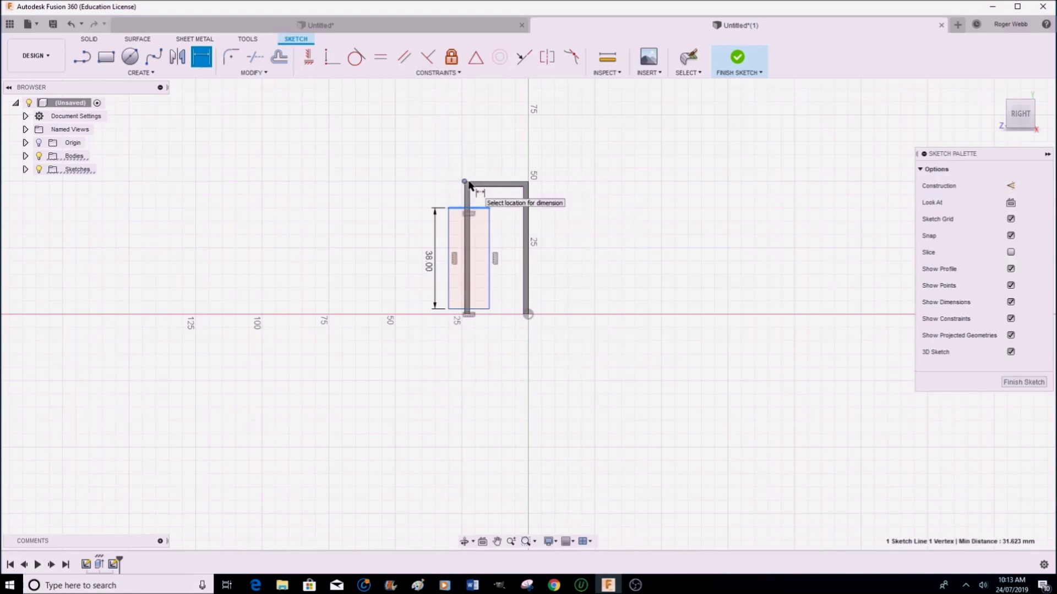
click(424, 203)
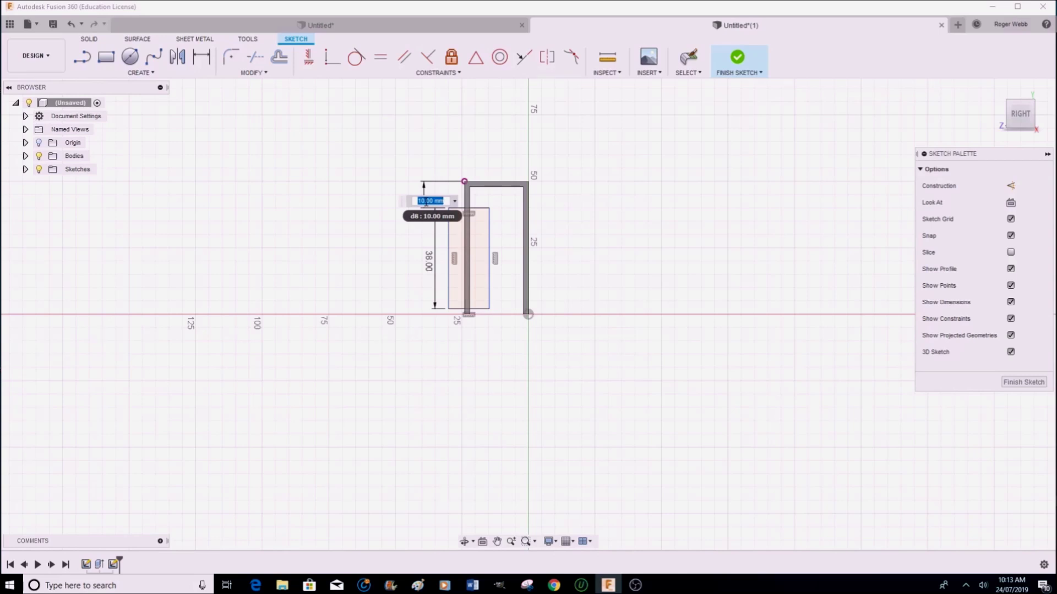
text(12)
key(Return)
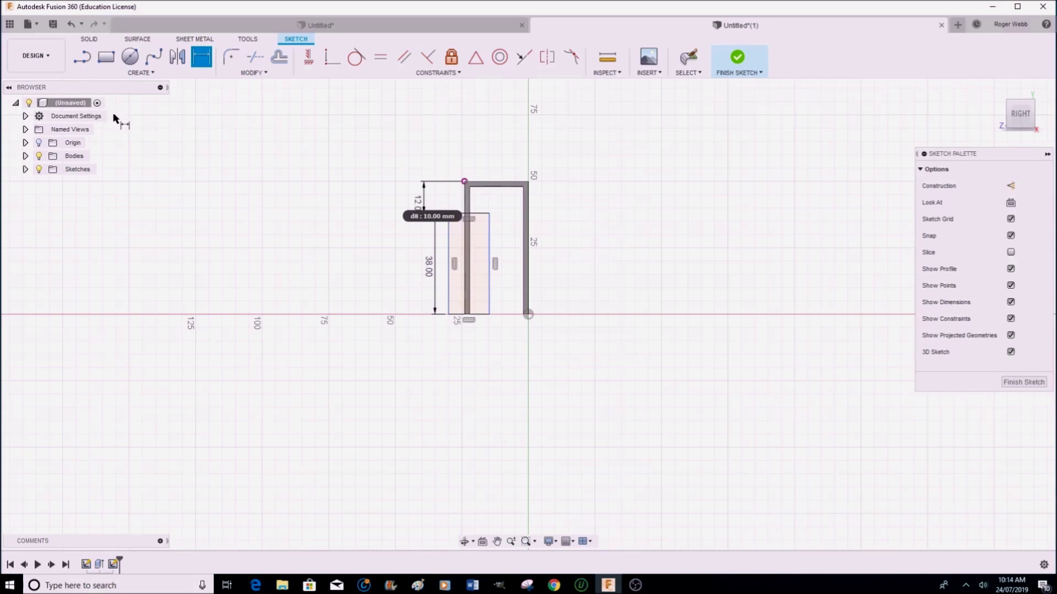
Step: Finish the sketch and cut-extrude the rectangle 40 mm through the channel
click(738, 59)
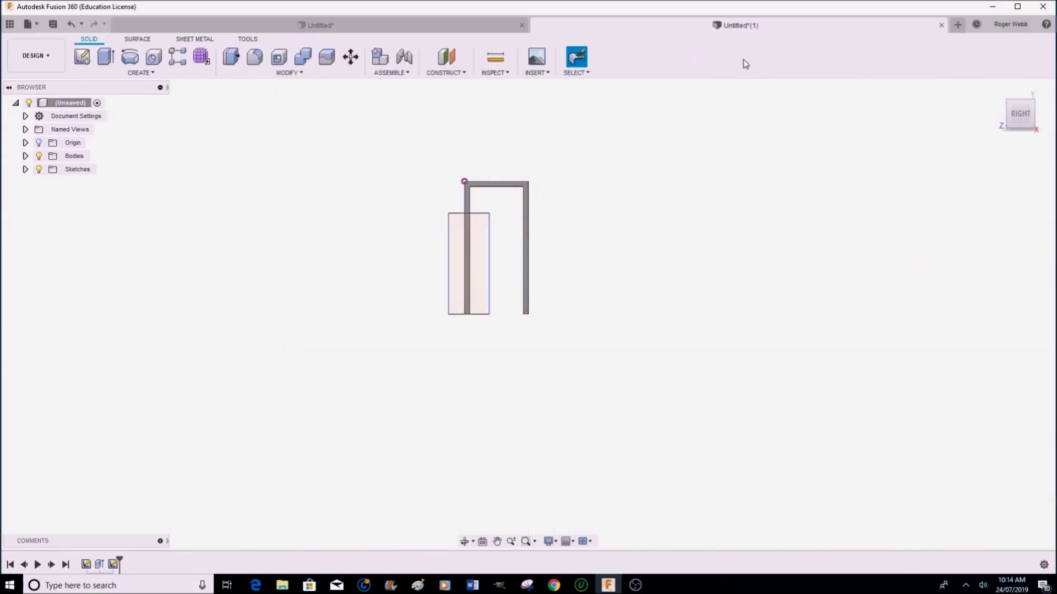
click(105, 58)
click(455, 246)
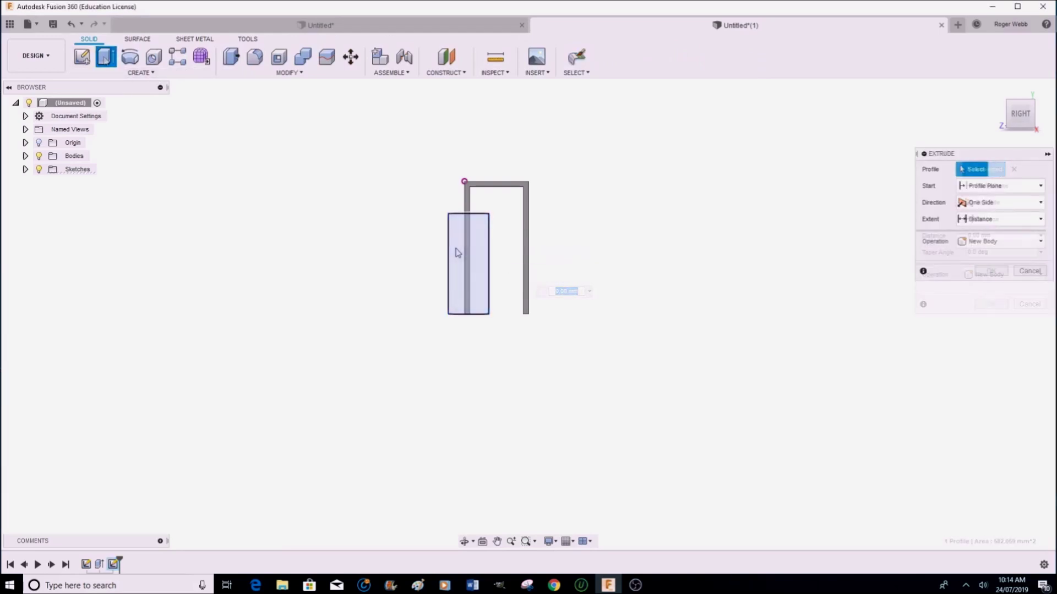
click(458, 254)
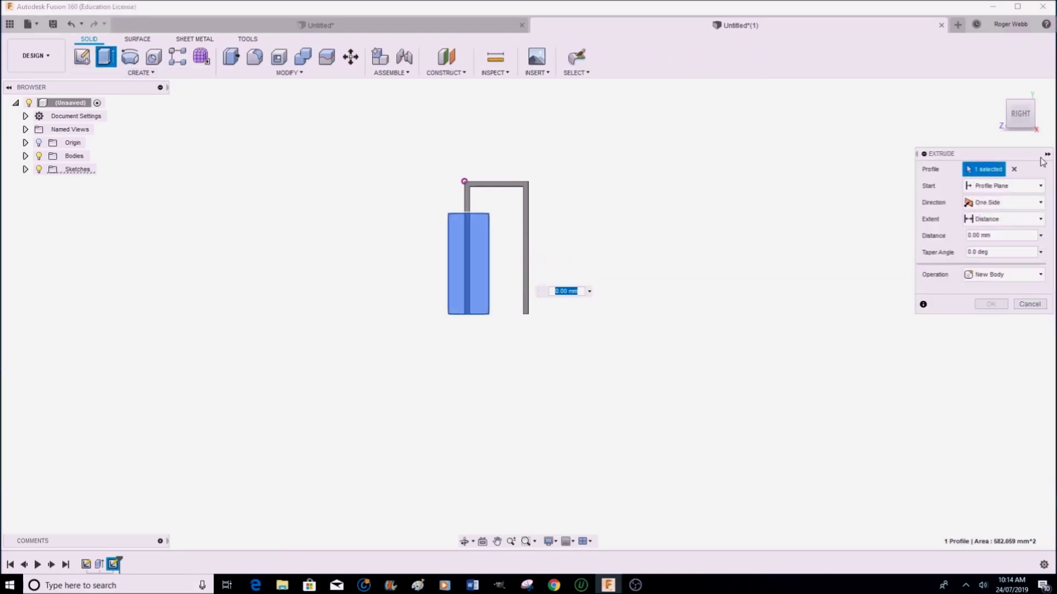
drag(1020, 115, 1040, 123)
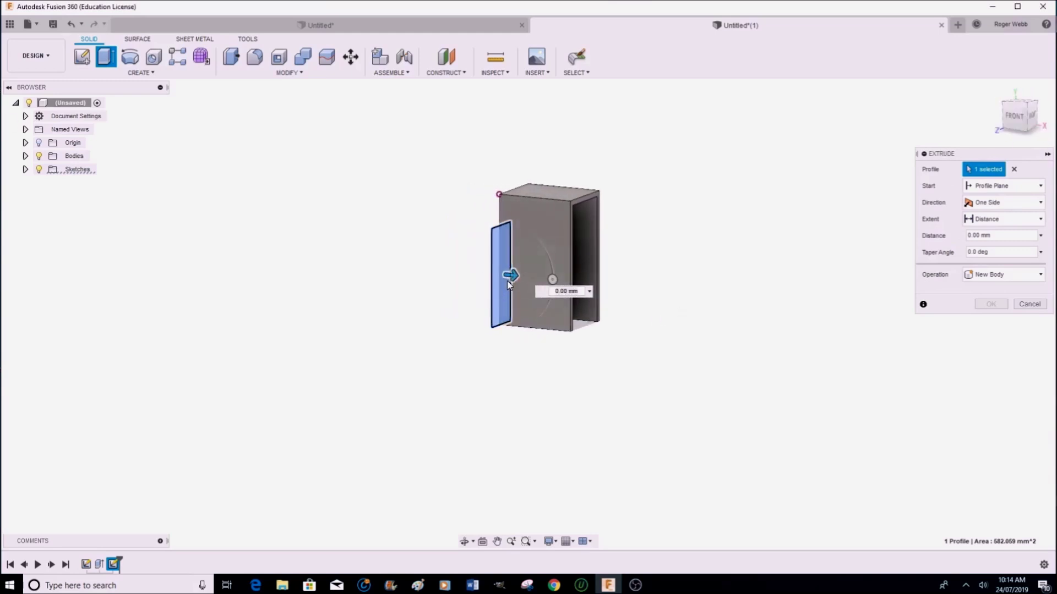
drag(508, 284, 573, 312)
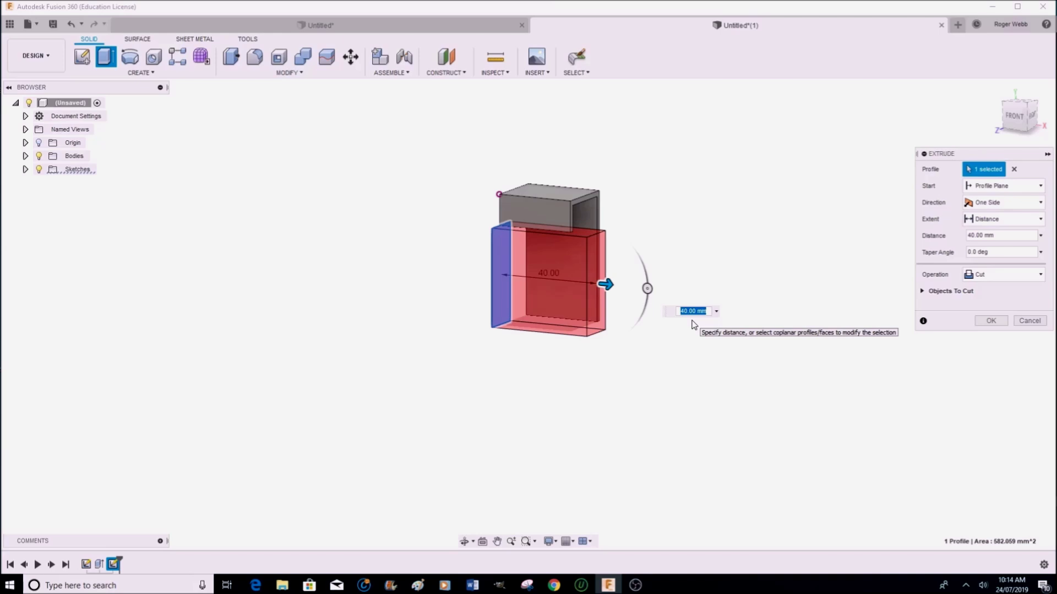
key(Return)
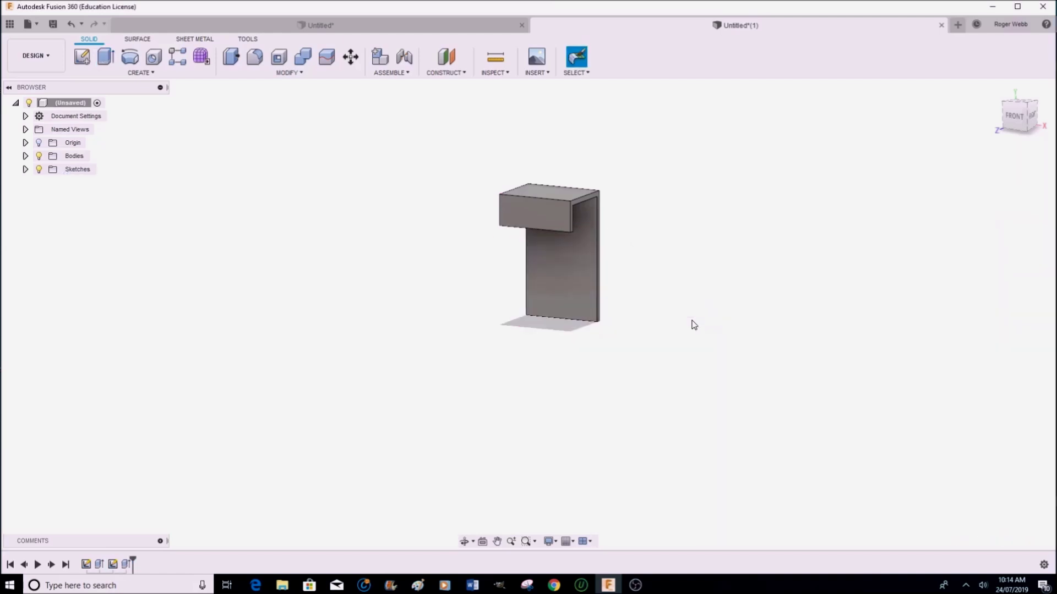
Step: From the front view, drill a 2.5 mm, 10 mm deep hole near the middle of the top block's face
click(539, 220)
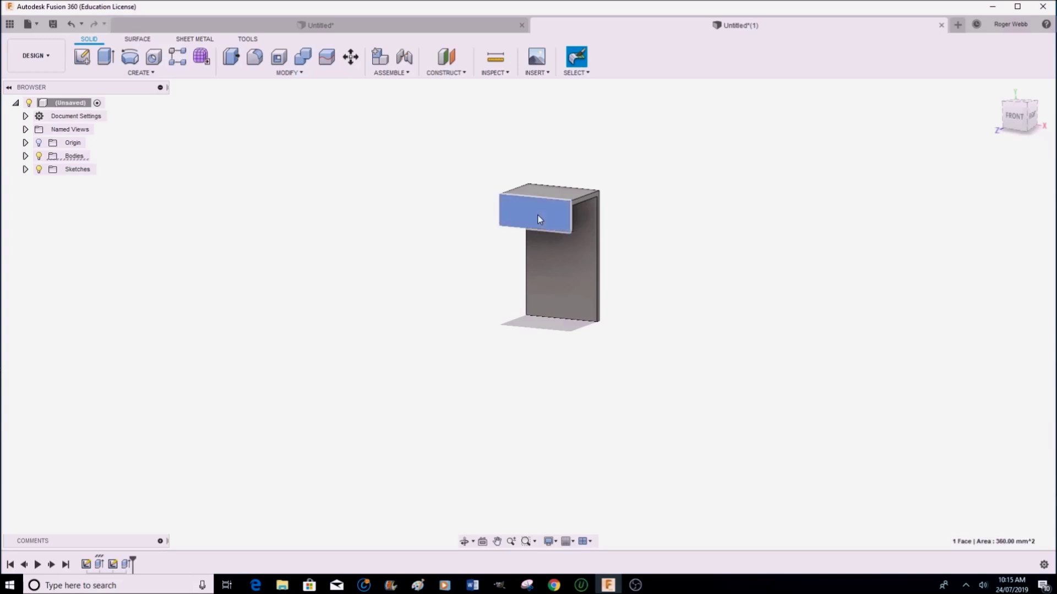
click(1013, 114)
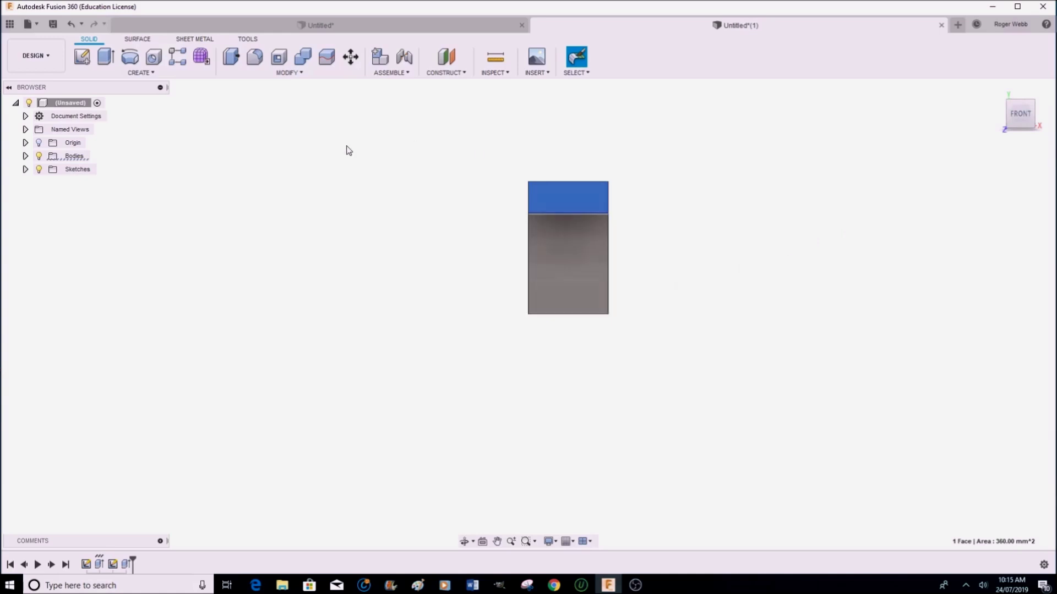
click(154, 58)
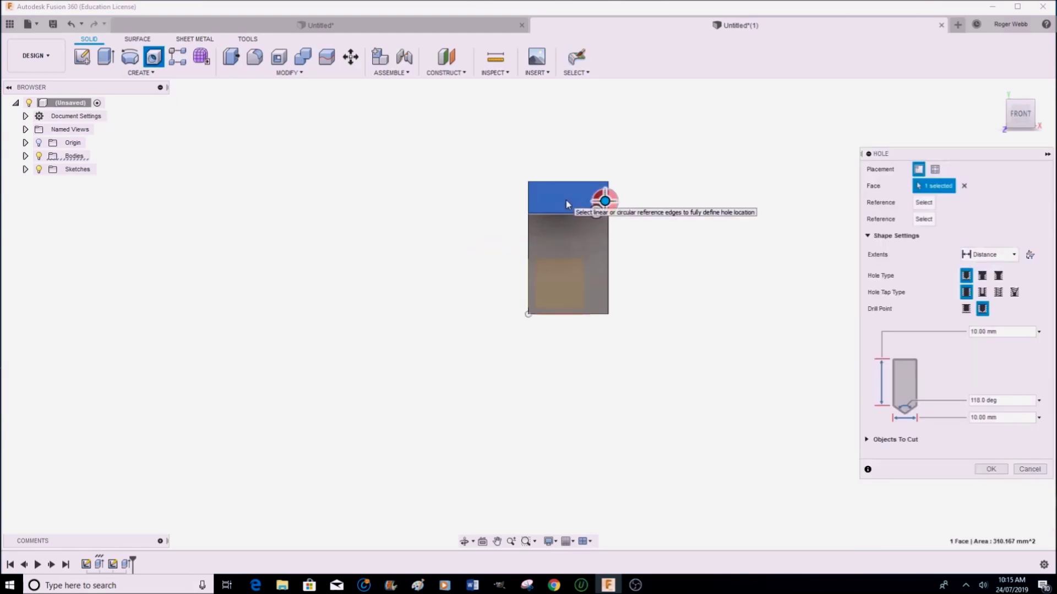
scroll(569, 203, up, 5)
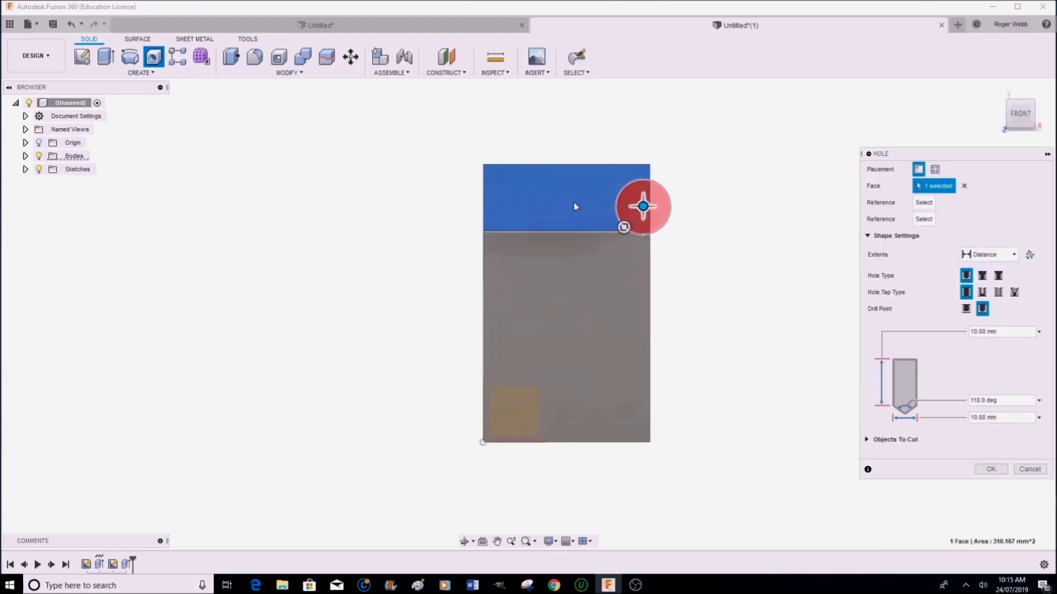
scroll(573, 206, up, 1)
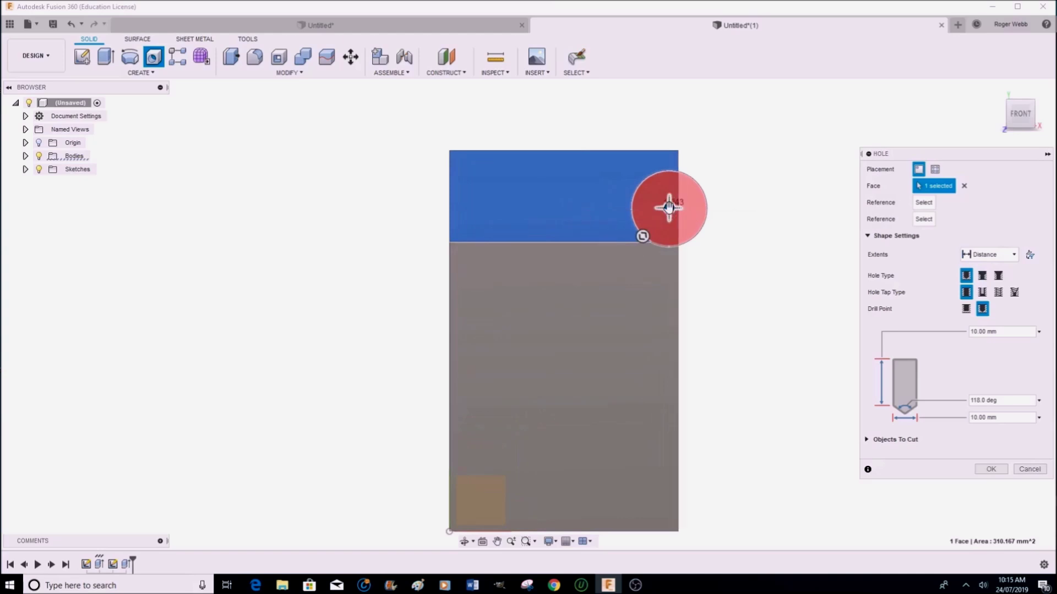
drag(669, 207, 550, 220)
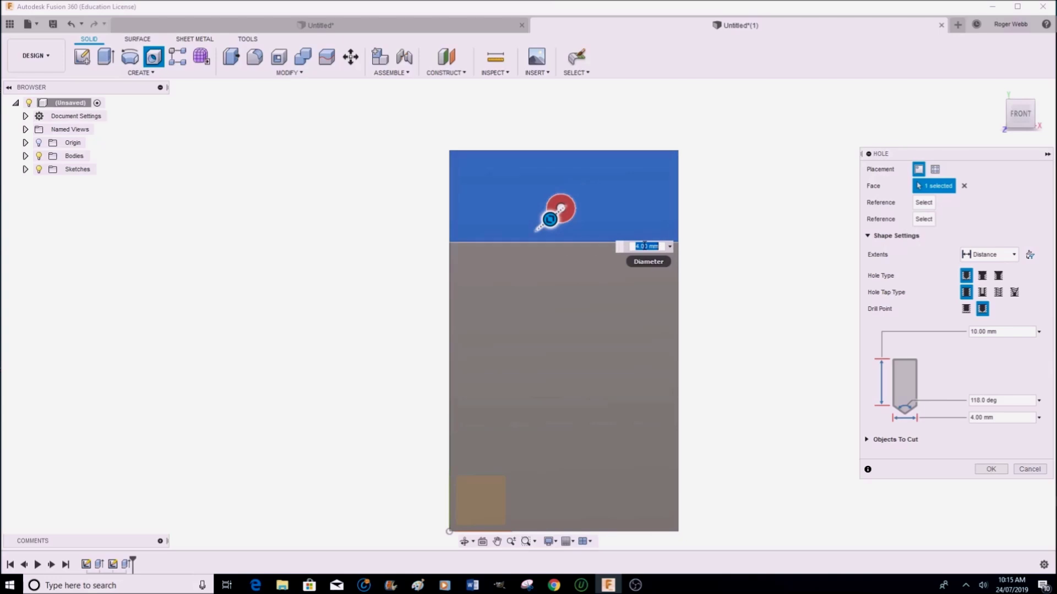
text(2.5)
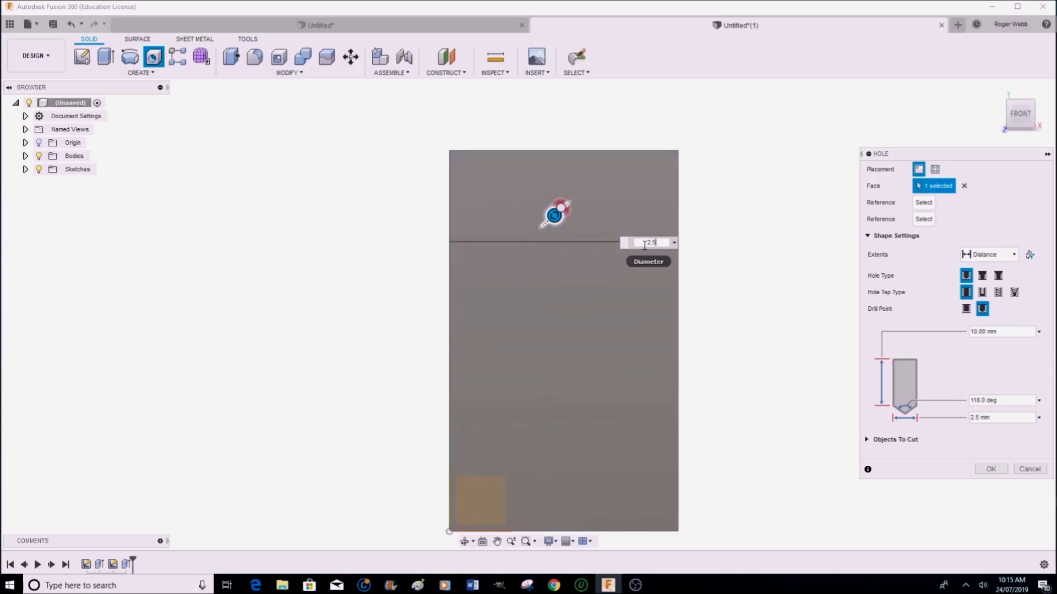
key(Return)
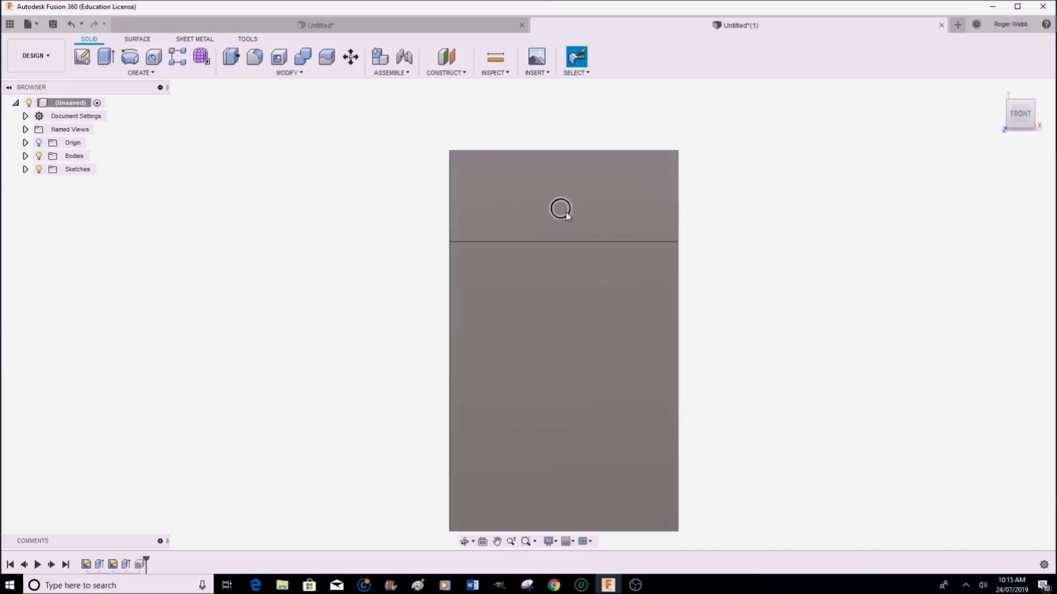
Step: Check the size of the new hole's edge and orbit the model slightly toward a side
click(568, 217)
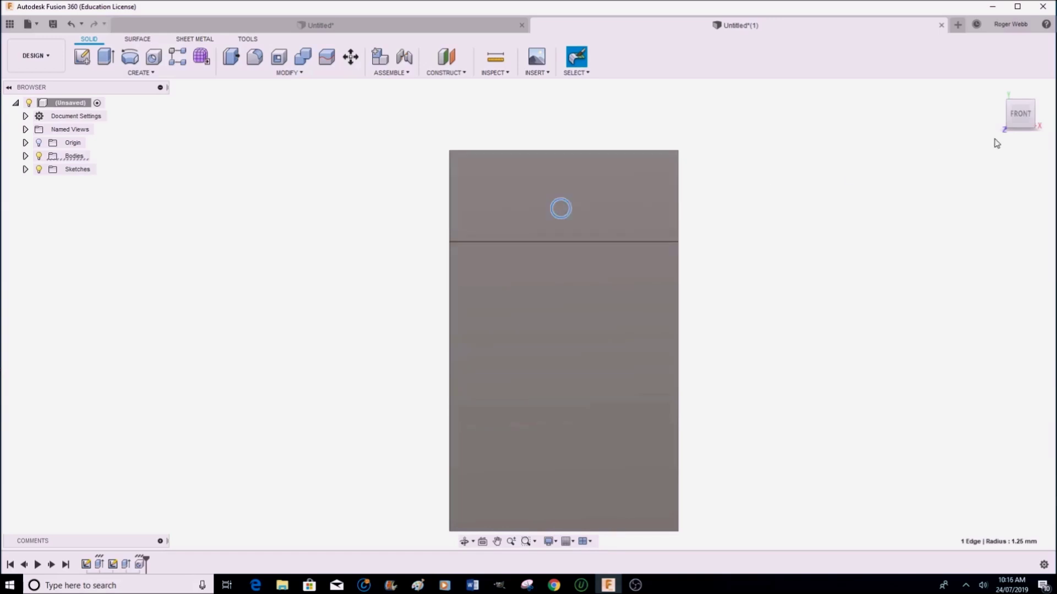
mouse_move(1023, 118)
mouse_down()
mouse_move(975, 114)
mouse_move(1021, 118)
mouse_up()
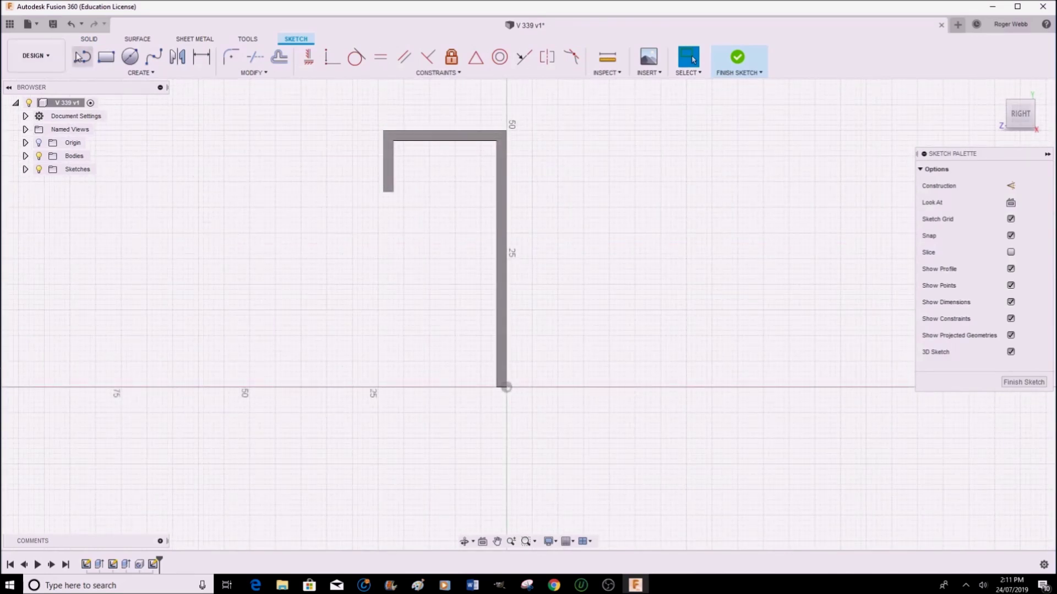
Step: Draw an outer rectangle starting on the horizontal axis of the right-side sketch
click(105, 56)
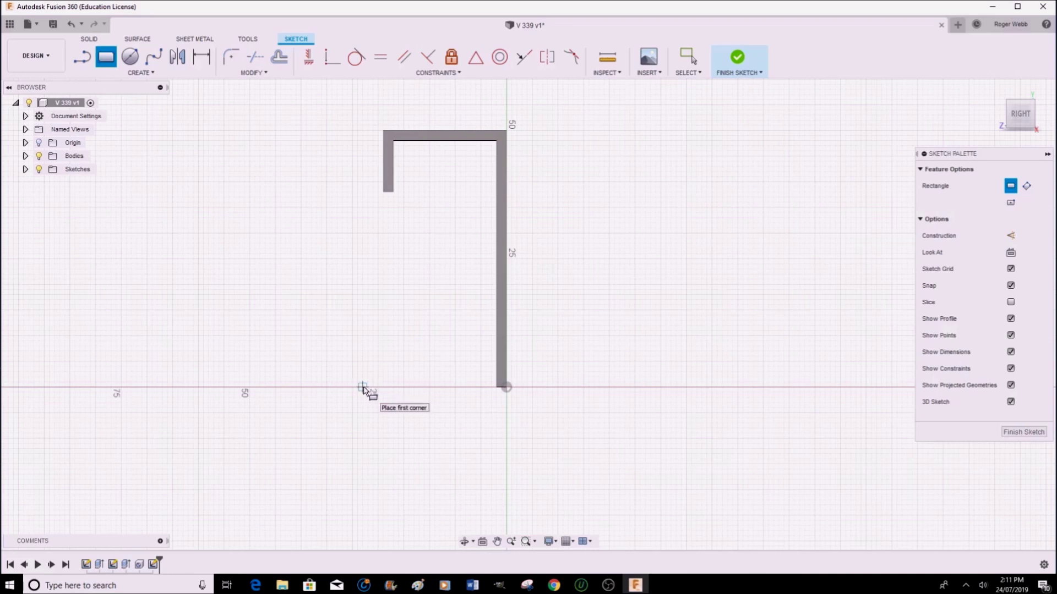
click(363, 388)
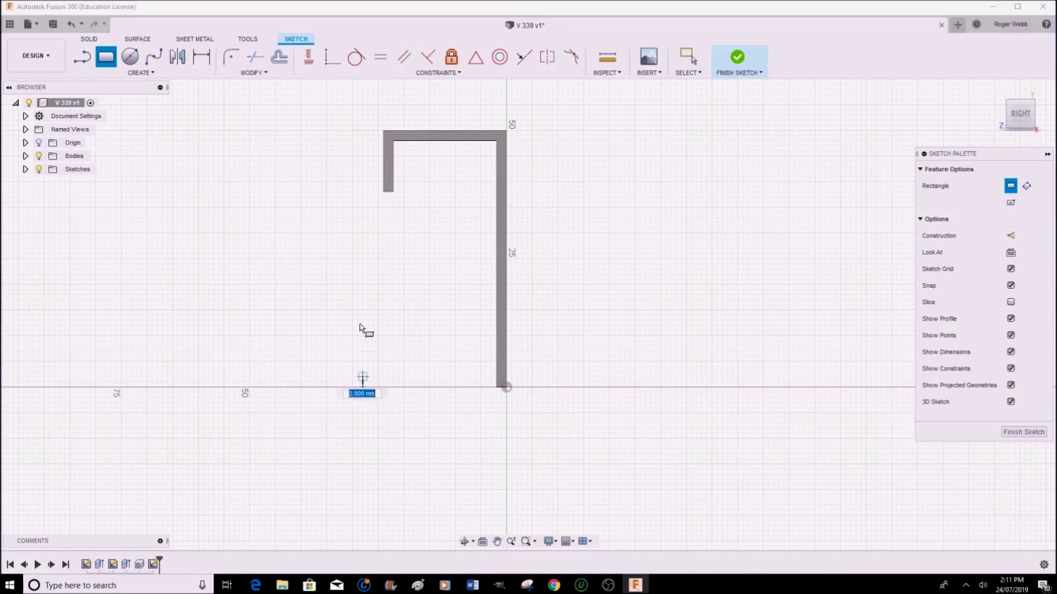
click(245, 233)
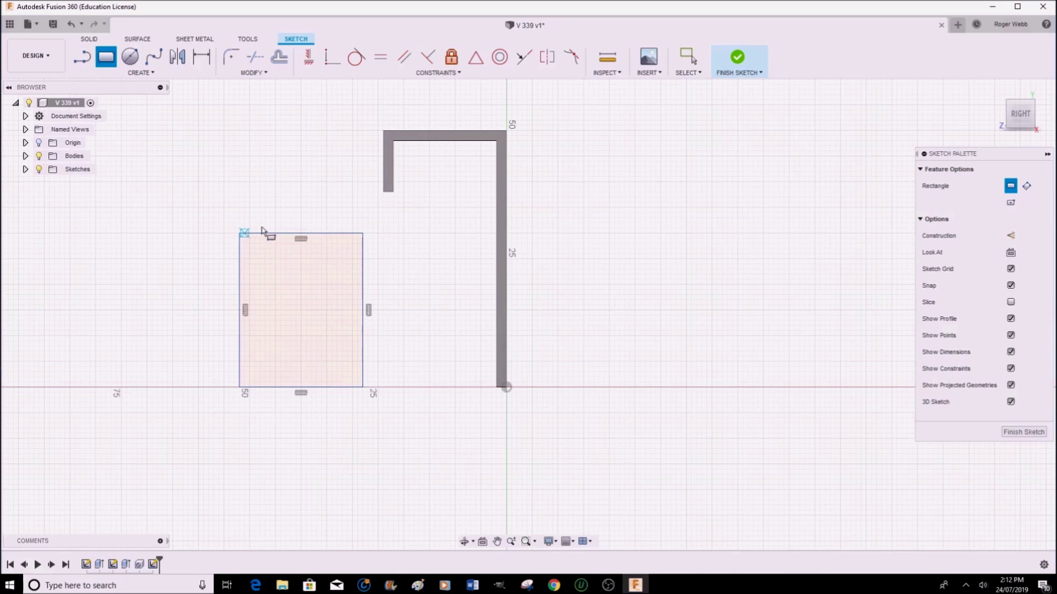
key(Escape)
Step: Dimension the outer rectangle to 30 mm high and 24 mm wide
click(364, 338)
right_click(365, 335)
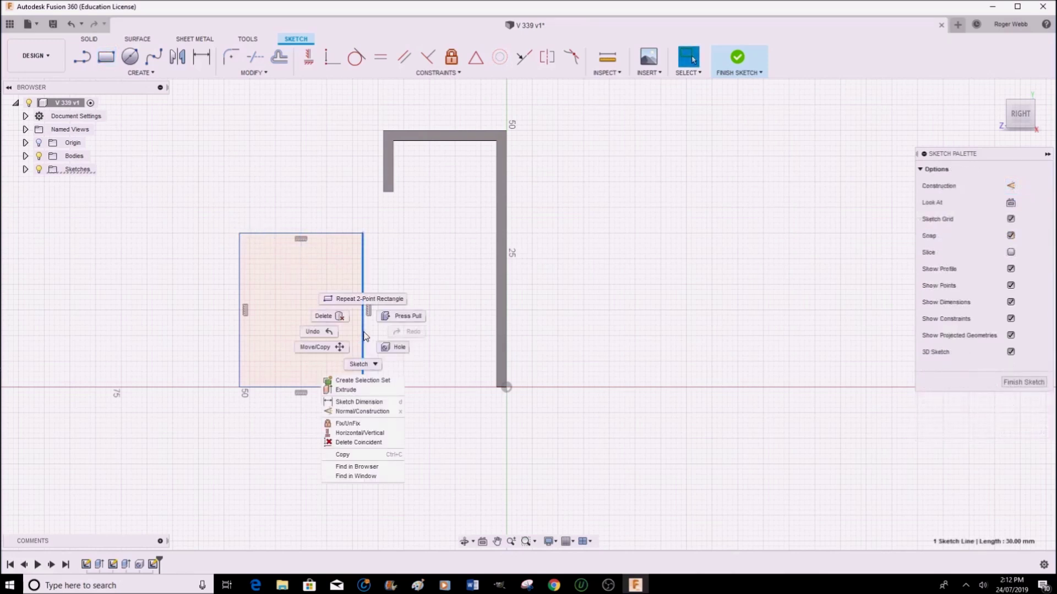
click(352, 402)
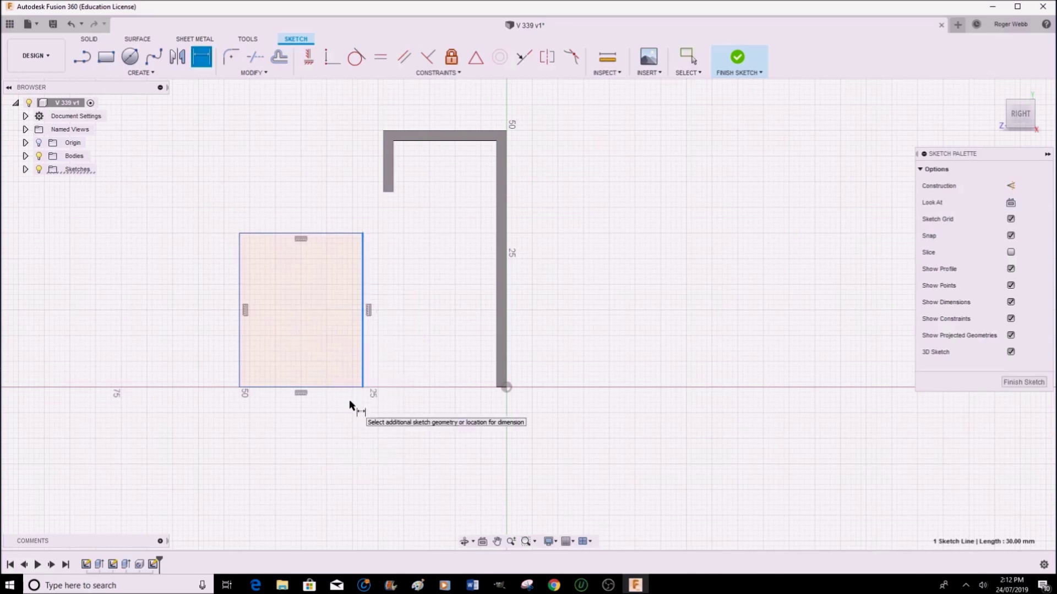
click(377, 361)
click(378, 361)
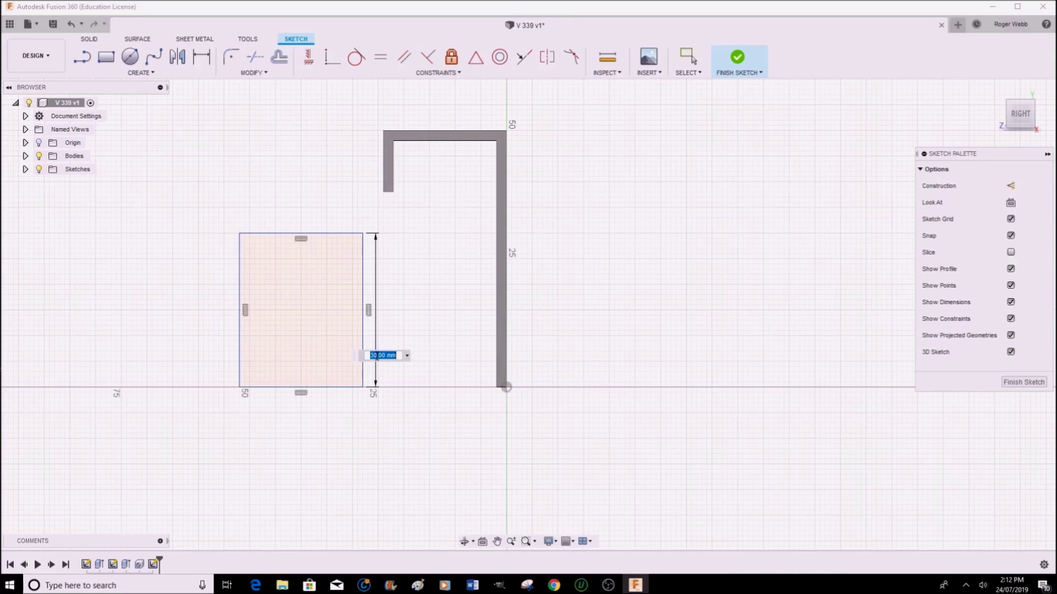
key(Return)
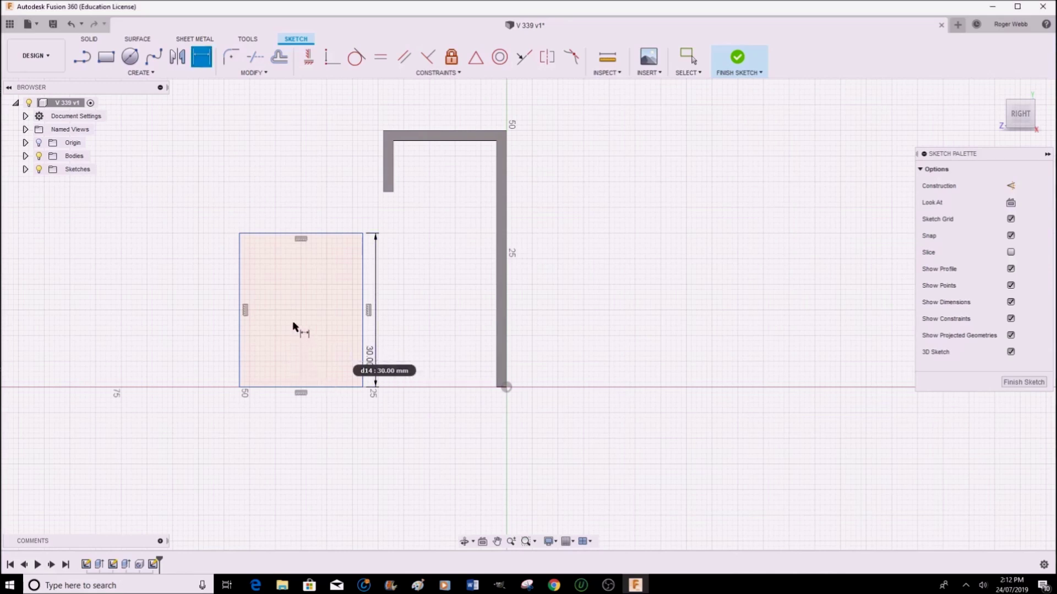
click(292, 234)
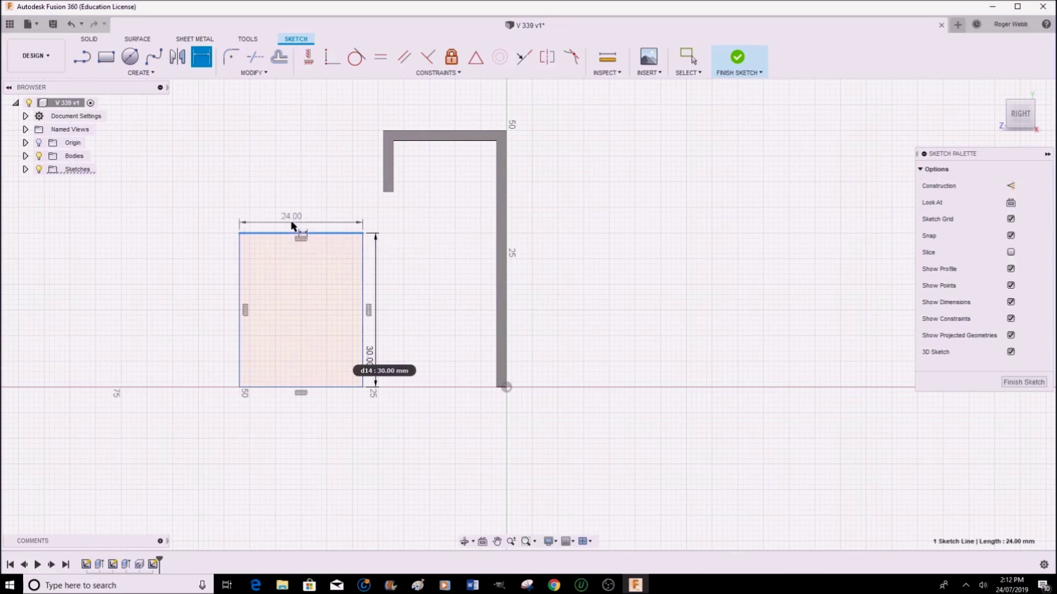
click(292, 223)
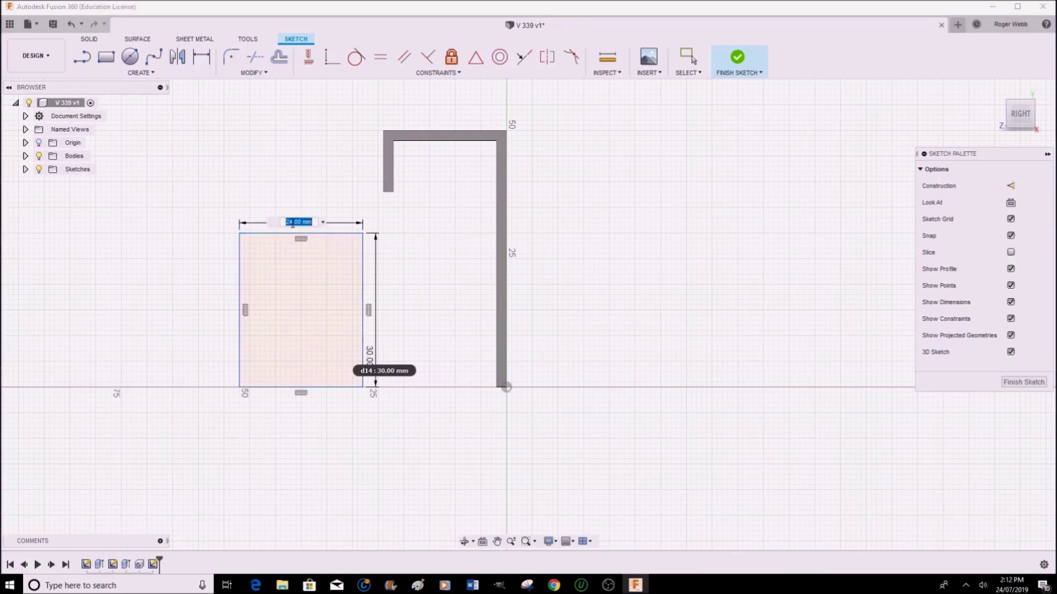
key(Return)
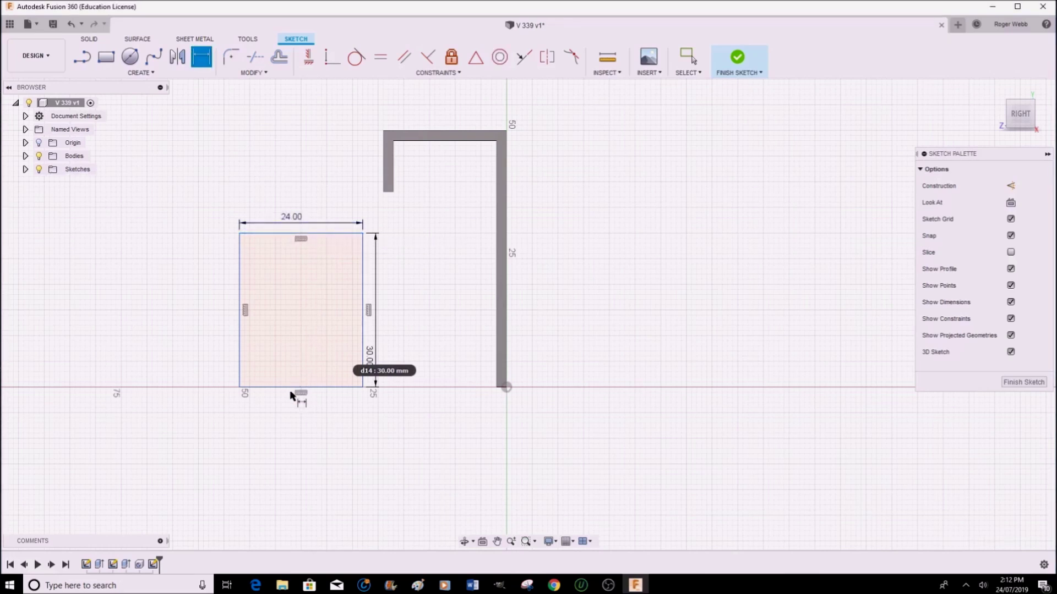
Step: Draw a 20 × 28 mm inner rectangle from the outer rectangle's bottom-left corner
click(106, 57)
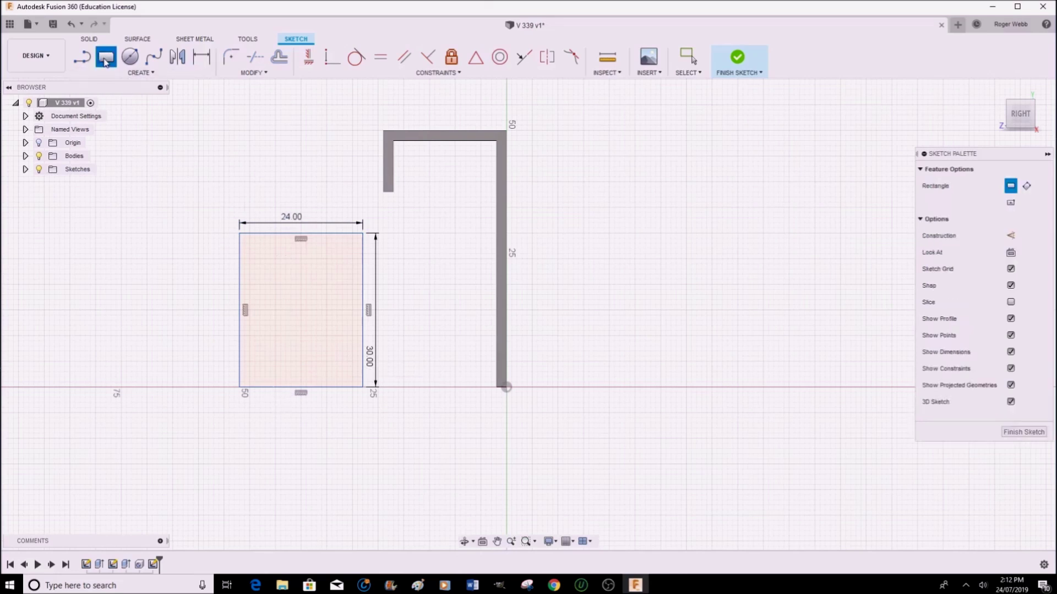
click(251, 388)
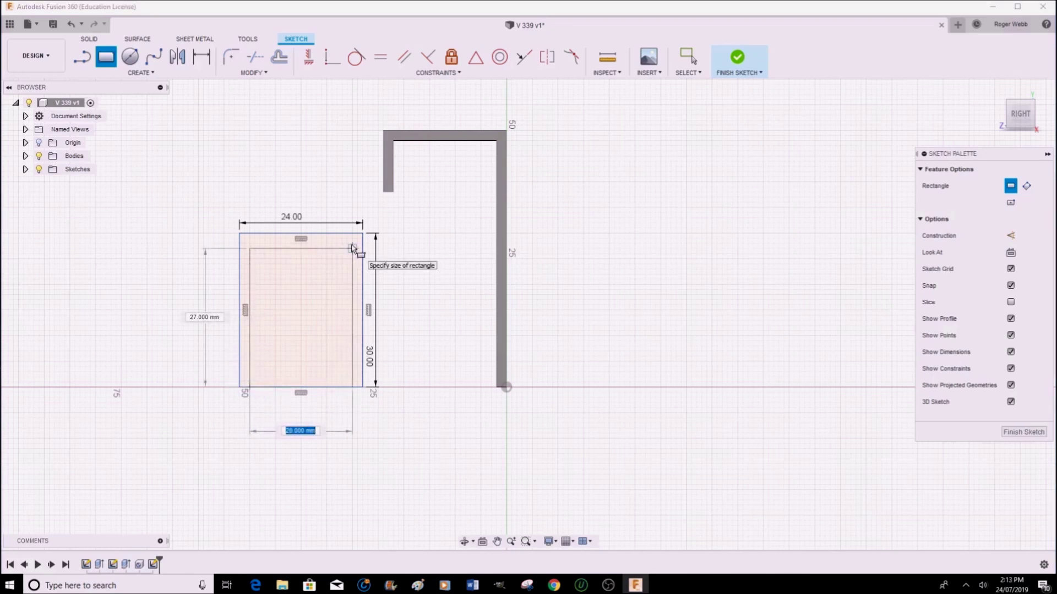
key(Tab)
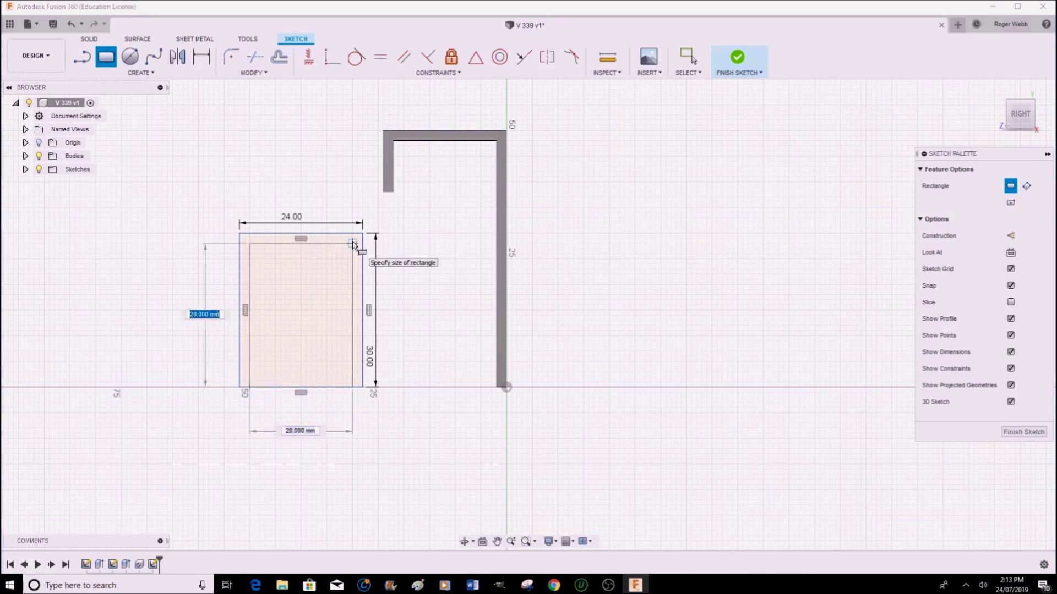
key(Tab)
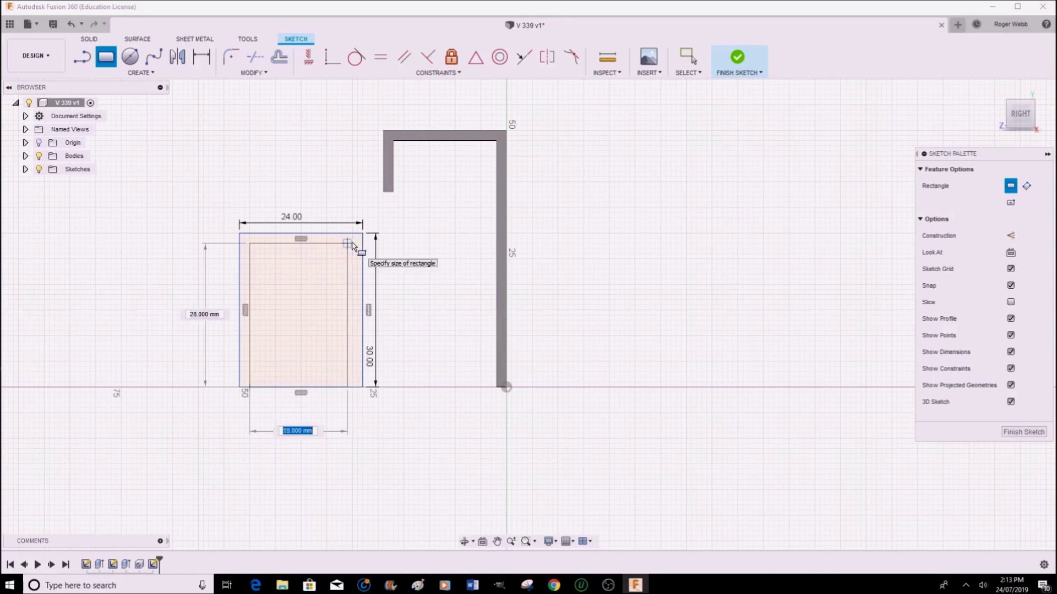
click(352, 245)
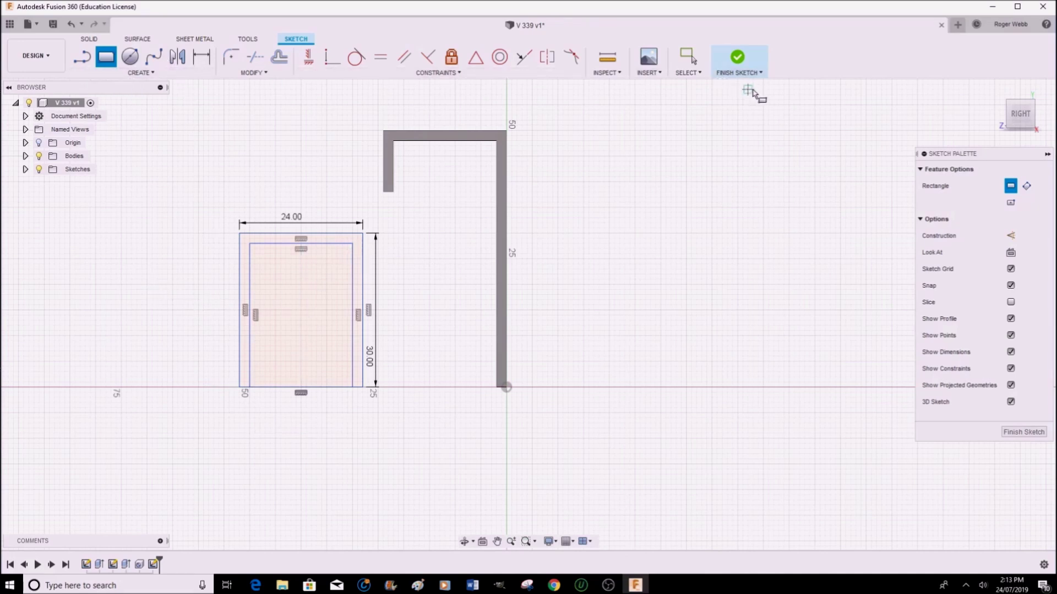
Step: Finish the sketch and extrude the U-shaped profile 30 mm as a new body
click(738, 59)
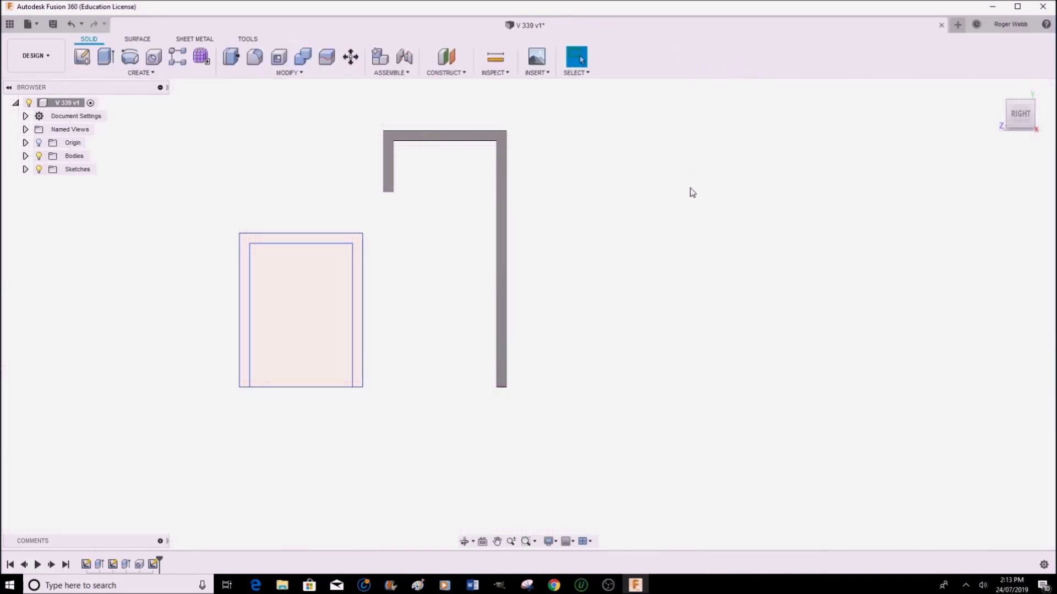
click(246, 274)
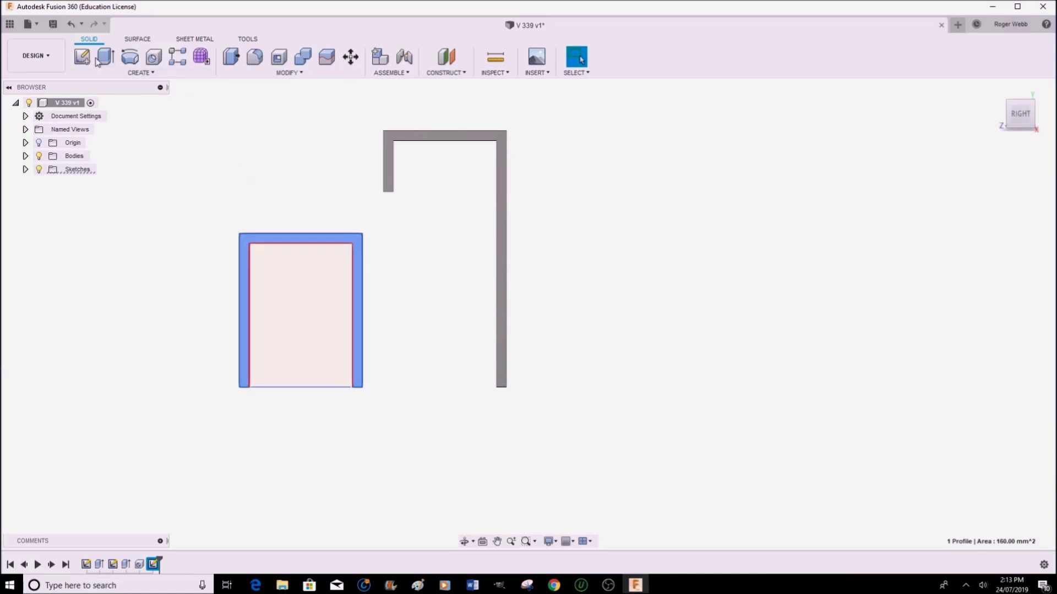
click(105, 58)
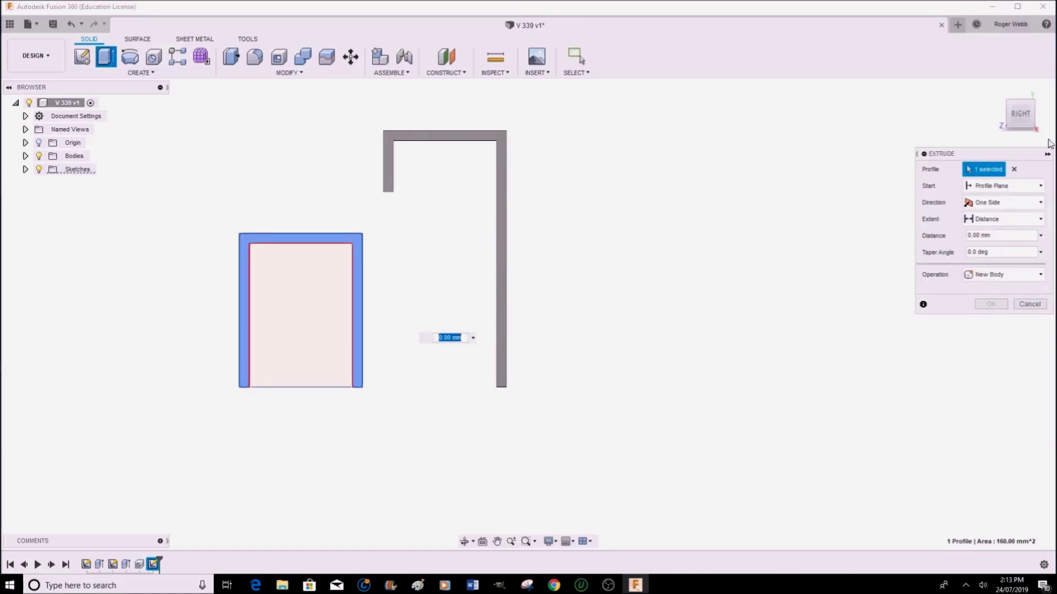
drag(1023, 118, 1040, 115)
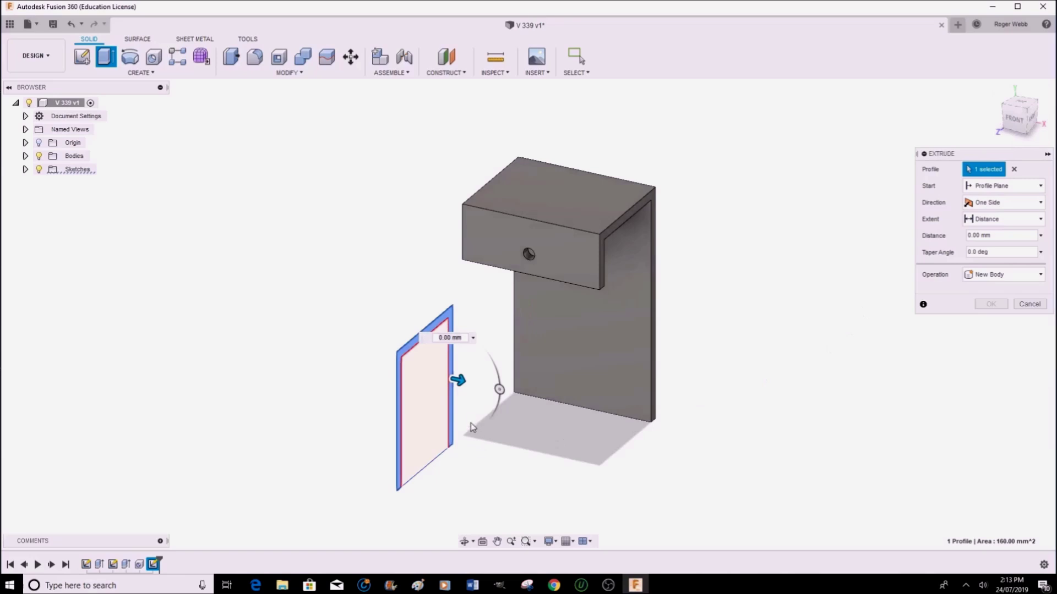
drag(458, 380, 584, 425)
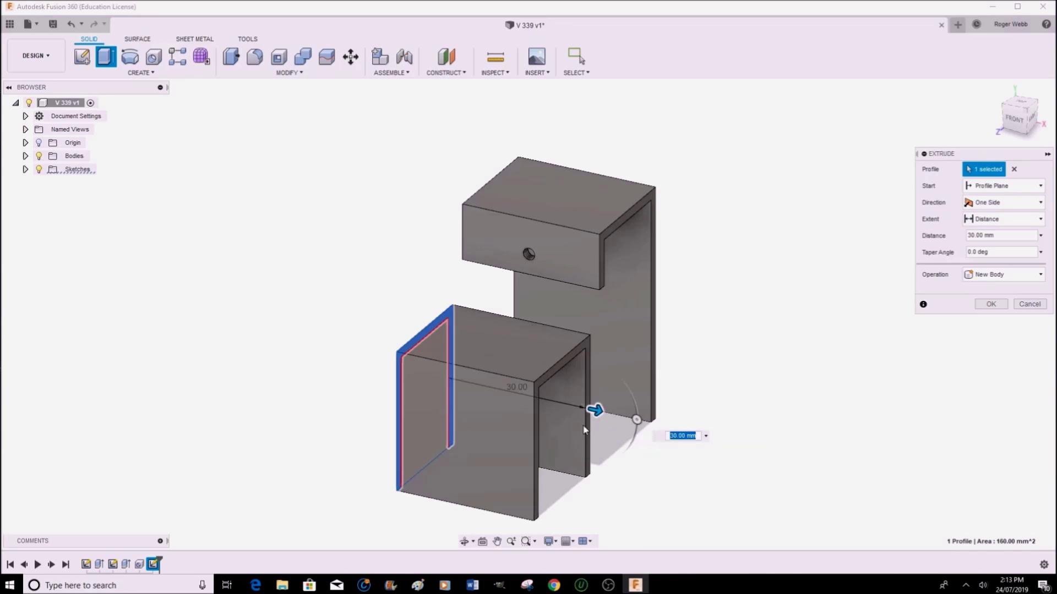
key(Return)
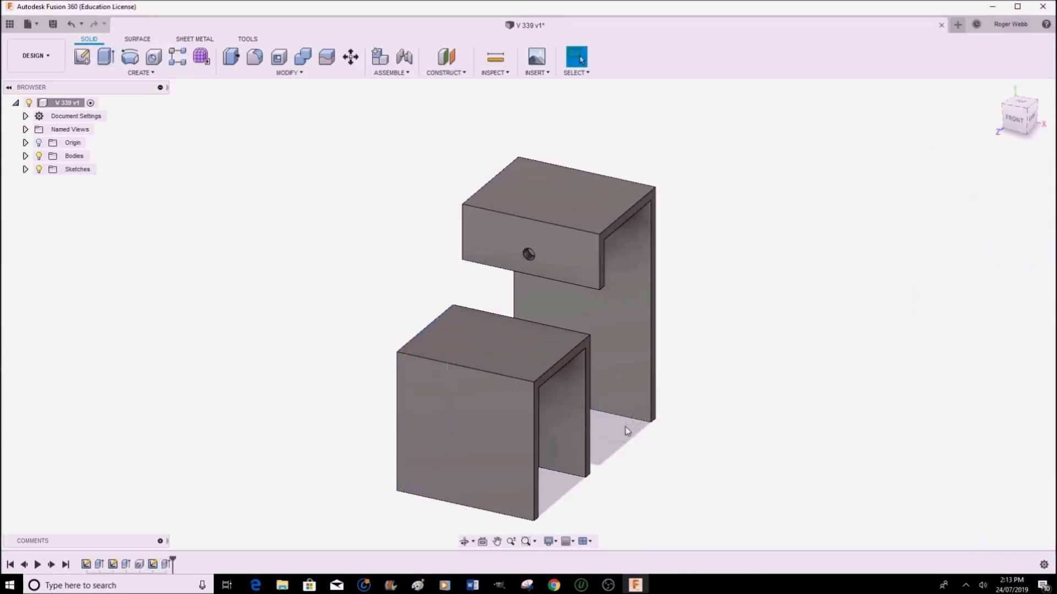
Step: Sketch a rectangle over the front leg on the second channel's side face
click(82, 57)
click(243, 274)
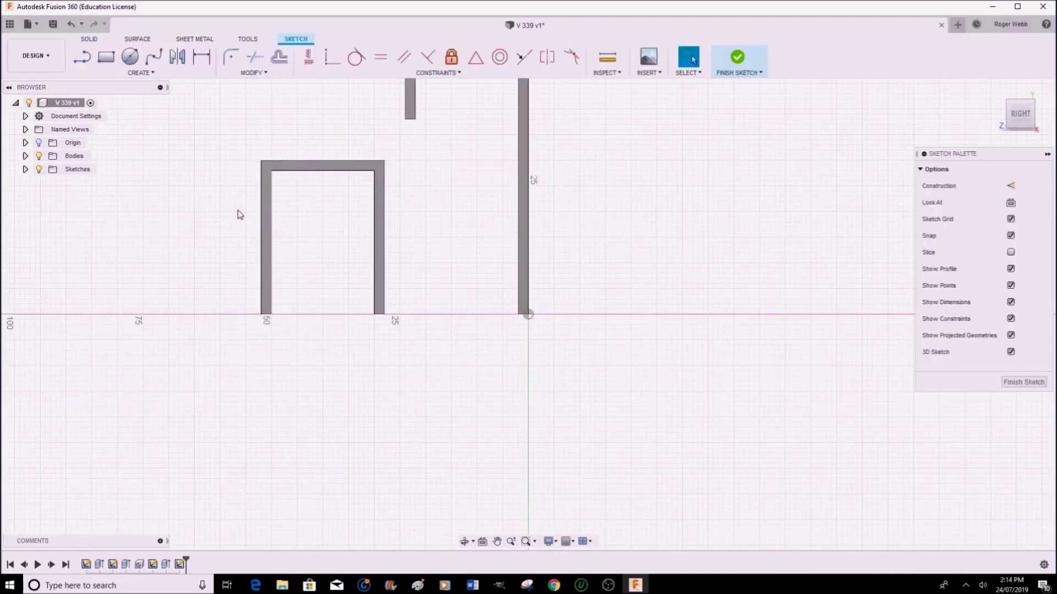
key(r)
click(240, 211)
click(292, 314)
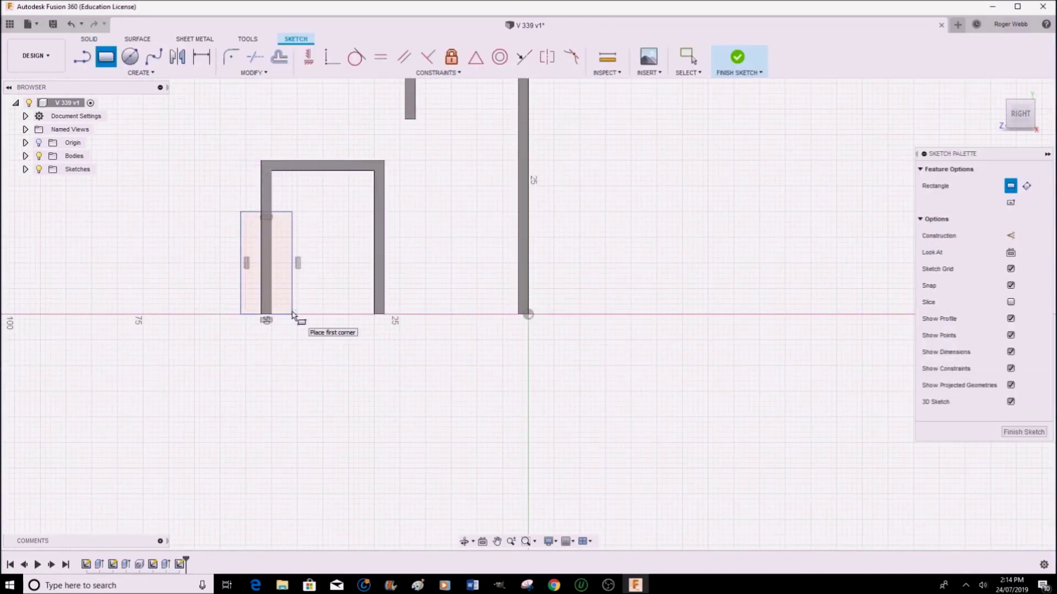
click(741, 59)
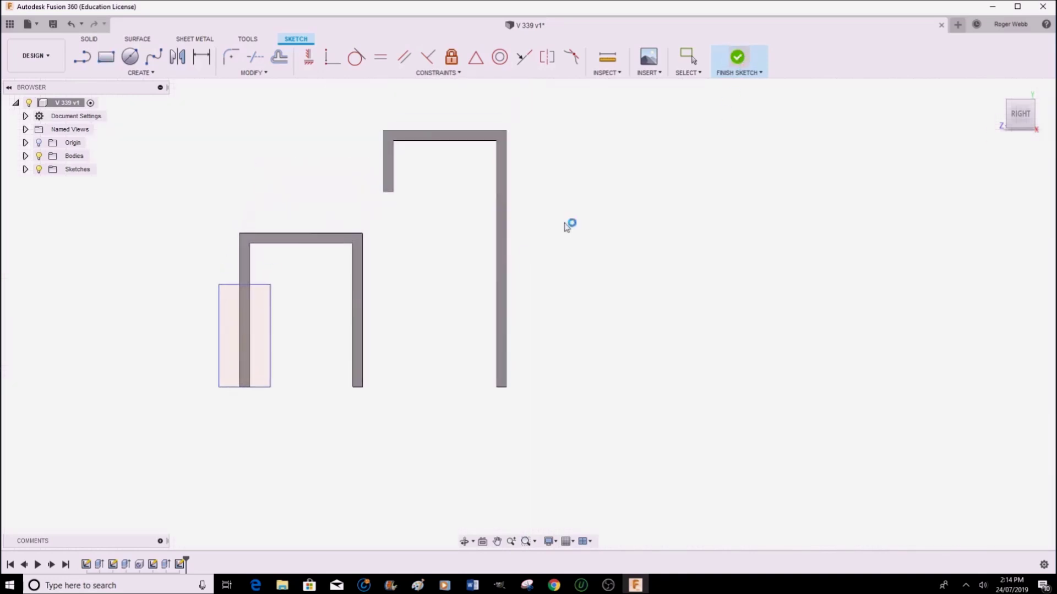
Step: Extrude the rectangle profile as a 40 mm cut through the lower leg
click(263, 328)
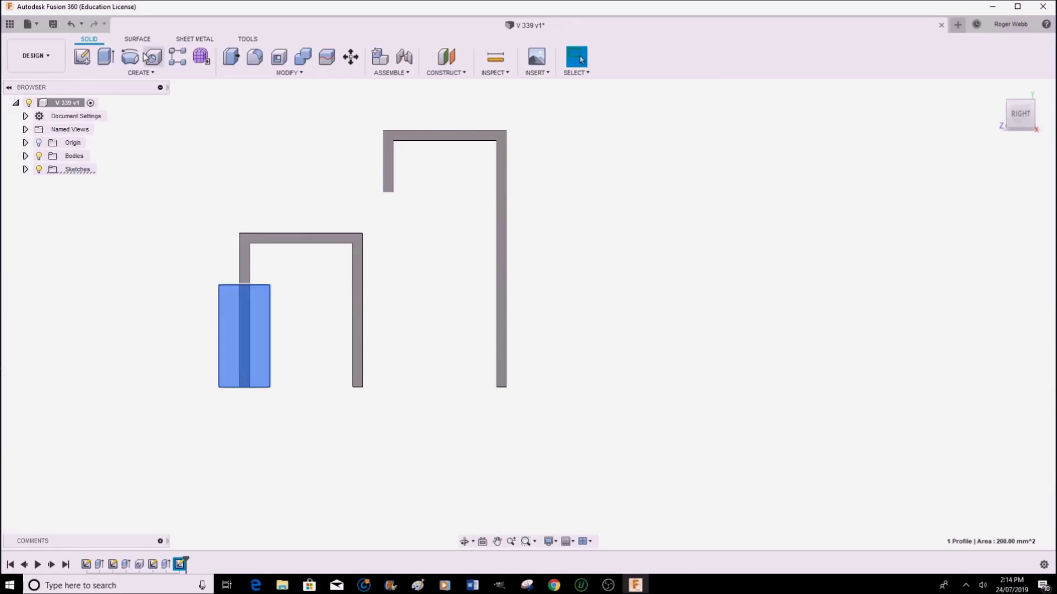
click(107, 61)
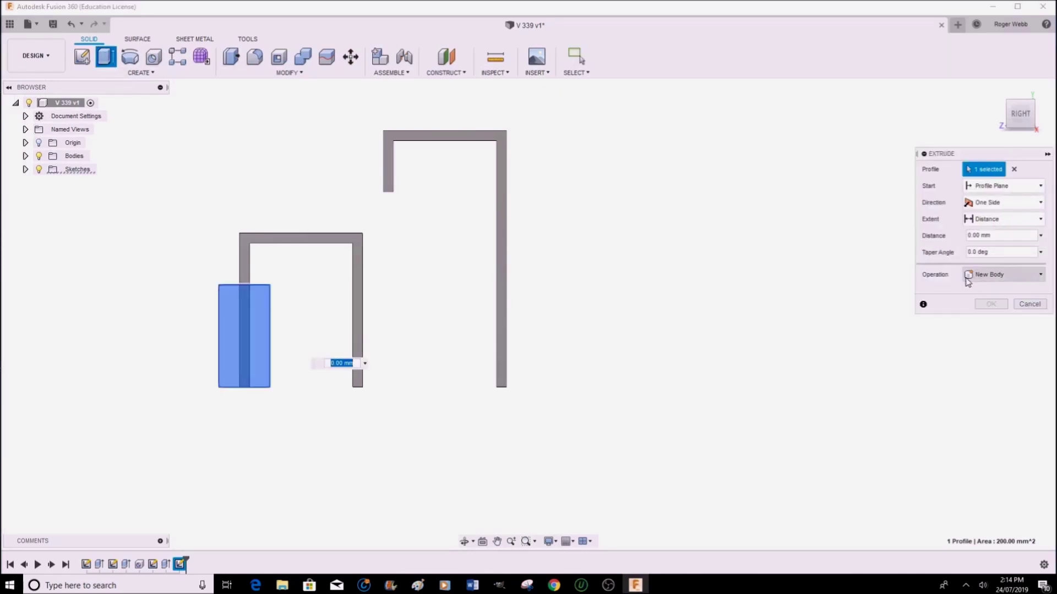
mouse_move(526, 309)
shift+middle_down()
mouse_move(457, 328)
mouse_move(462, 380)
shift+middle_up()
drag(370, 413, 542, 451)
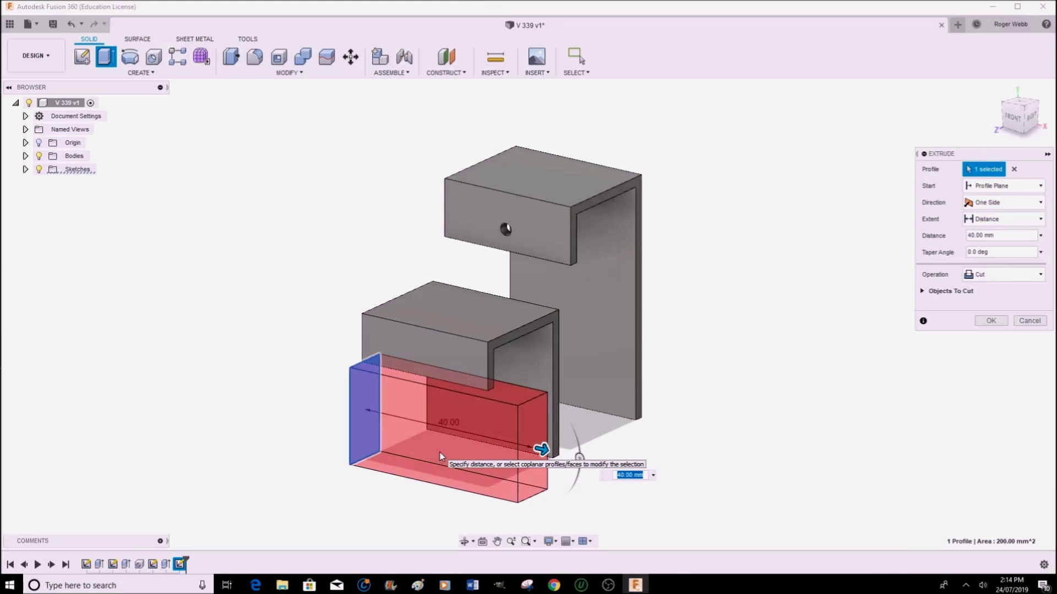
key(Return)
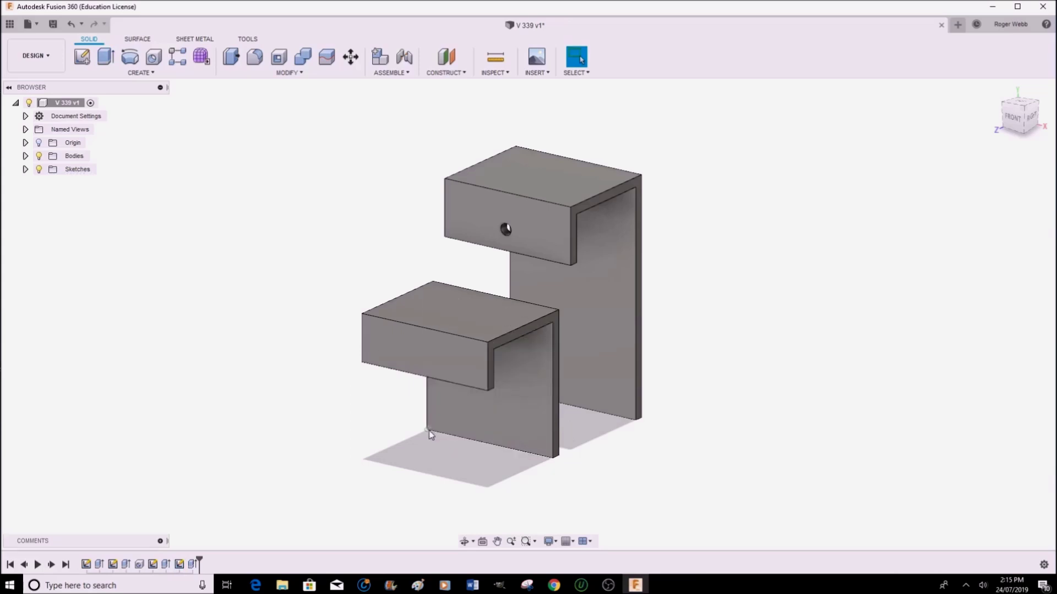
Step: From the front view, place a hole centred on the short leg's front face
click(1014, 117)
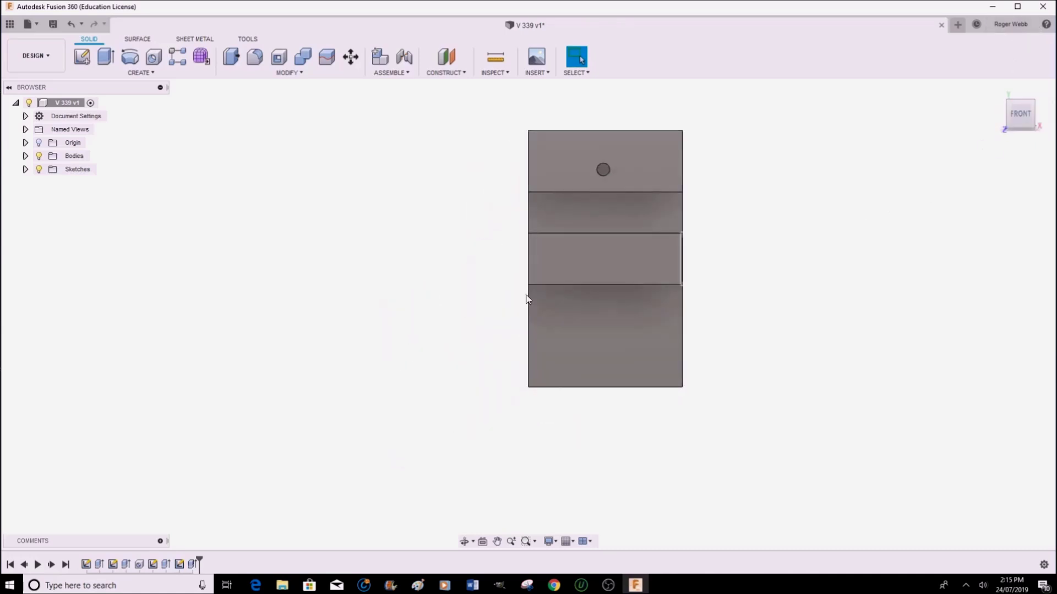
click(154, 57)
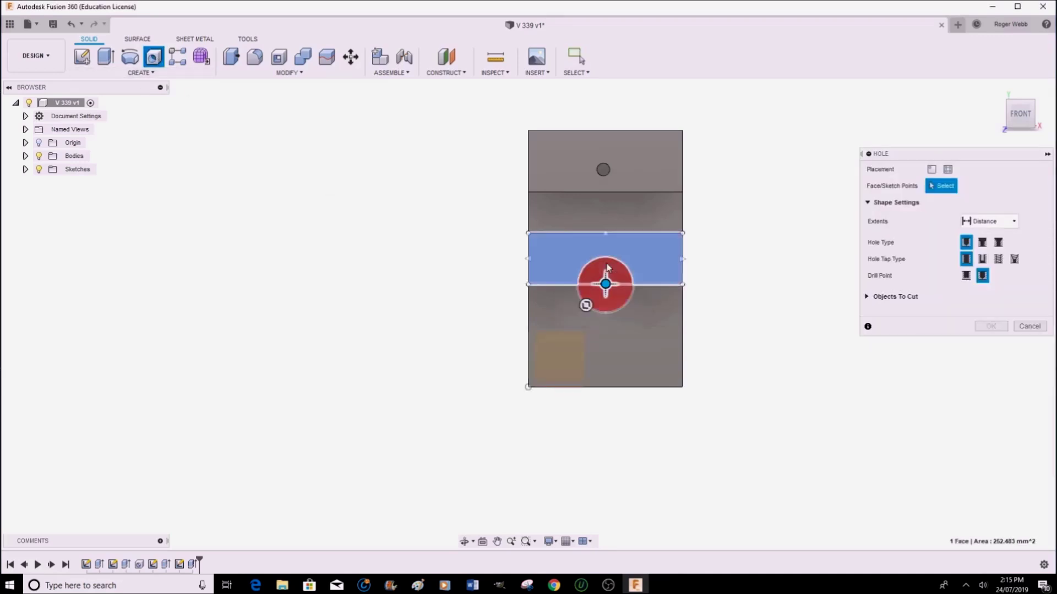
click(606, 281)
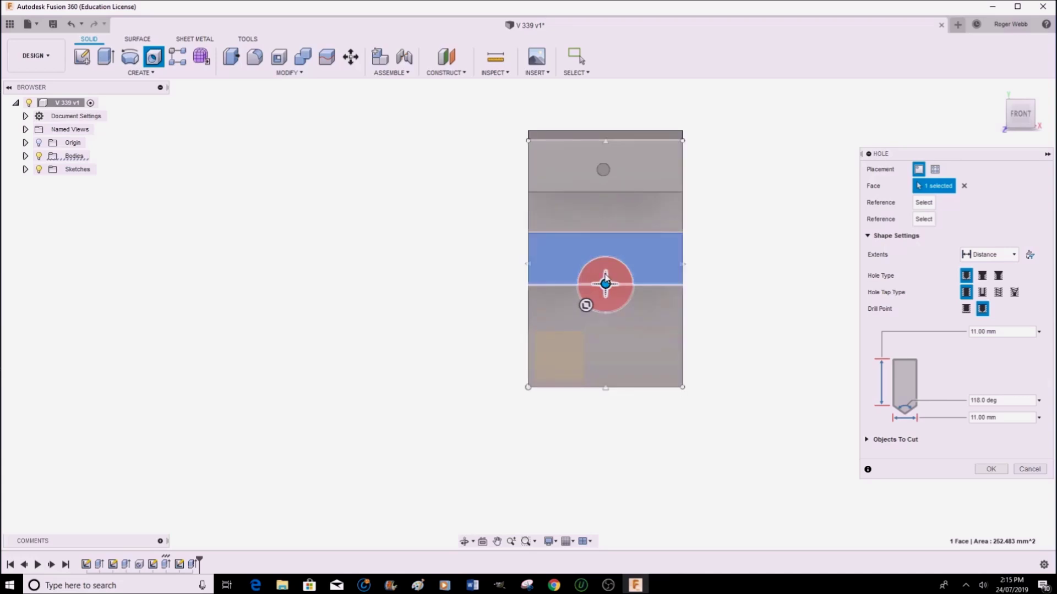
scroll(605, 278, up, 5)
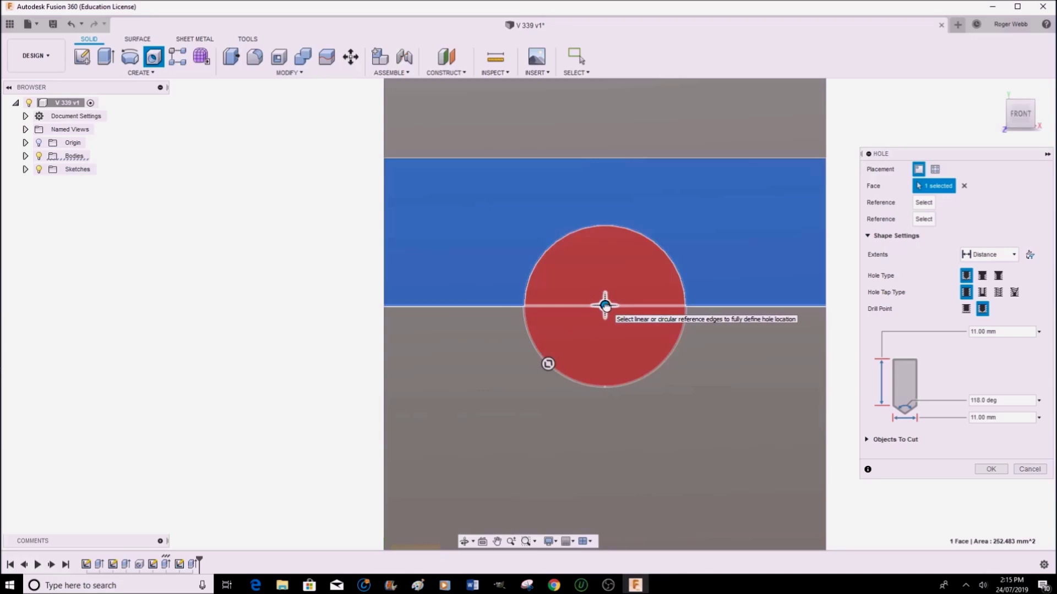
drag(606, 305, 613, 247)
click(557, 306)
Step: Set the hole diameter to 2.50 mm, nudge it slightly left, and create it
drag(563, 302, 595, 268)
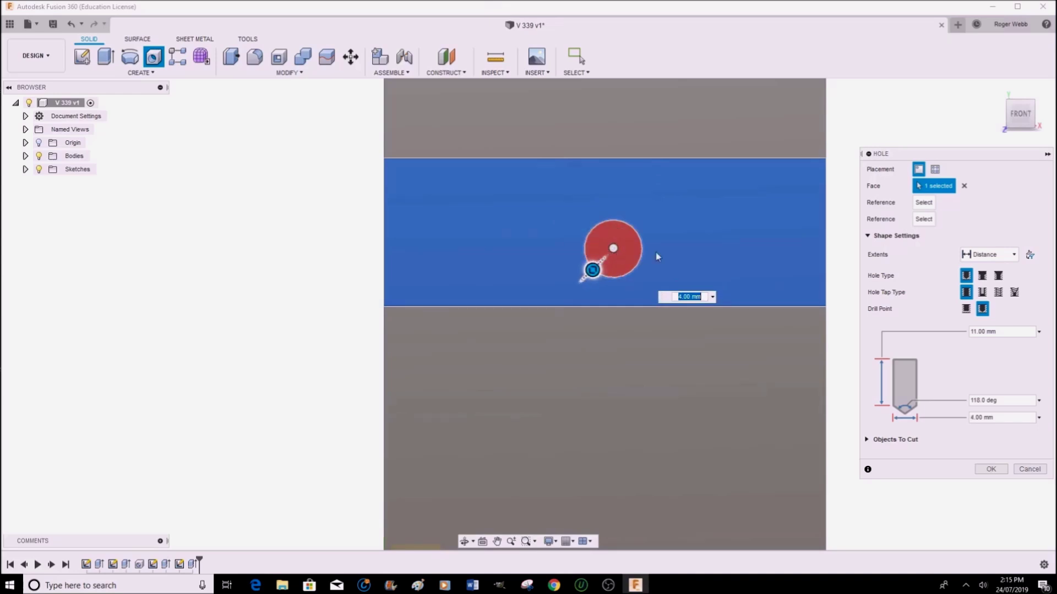
drag(593, 271, 604, 260)
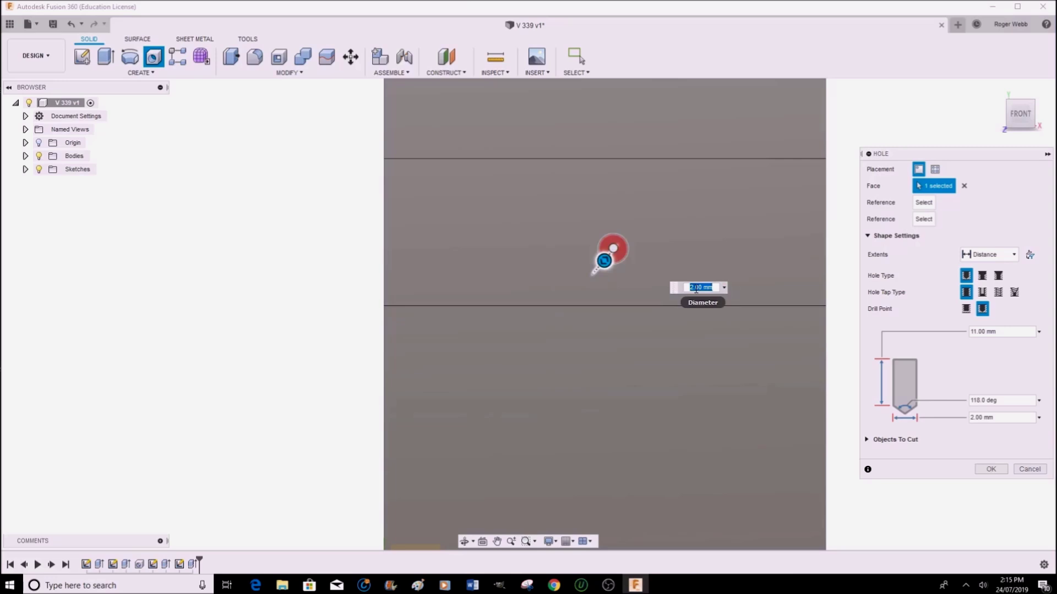
click(698, 287)
key(Return)
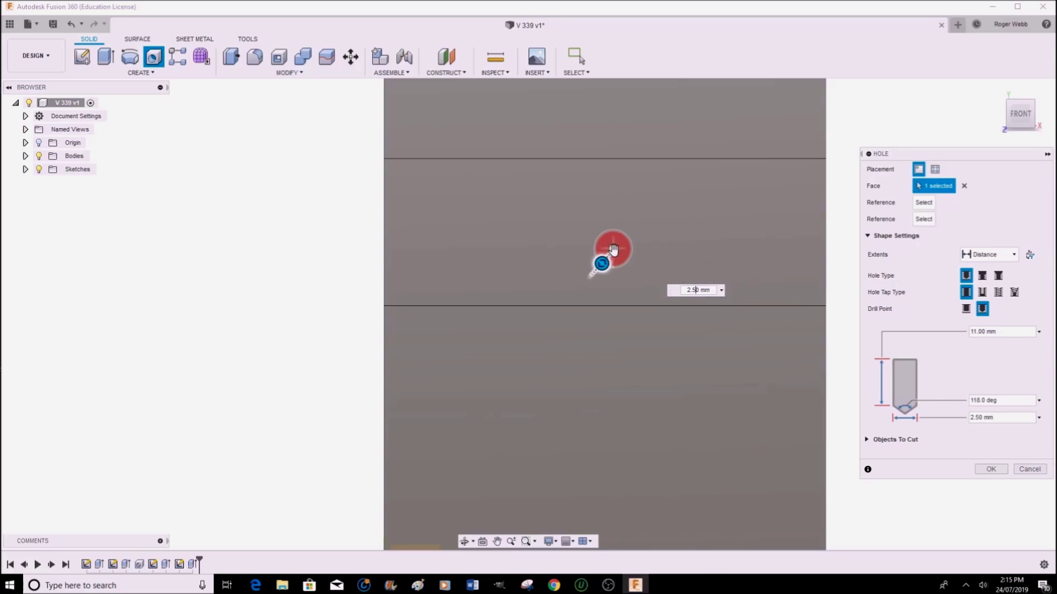
mouse_move(613, 250)
mouse_down()
mouse_move(605, 264)
mouse_move(604, 251)
mouse_up()
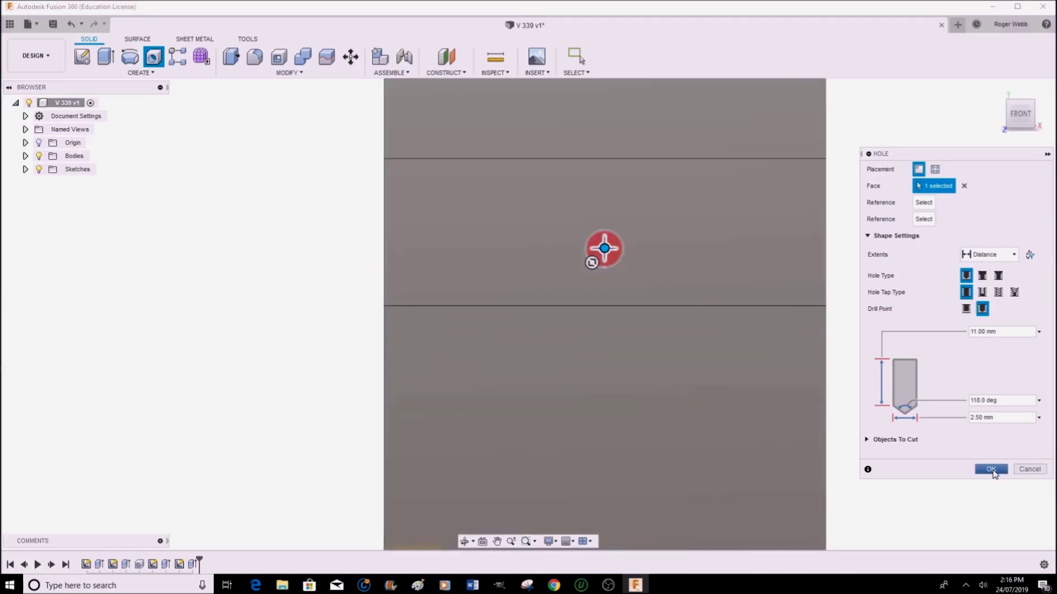
click(991, 469)
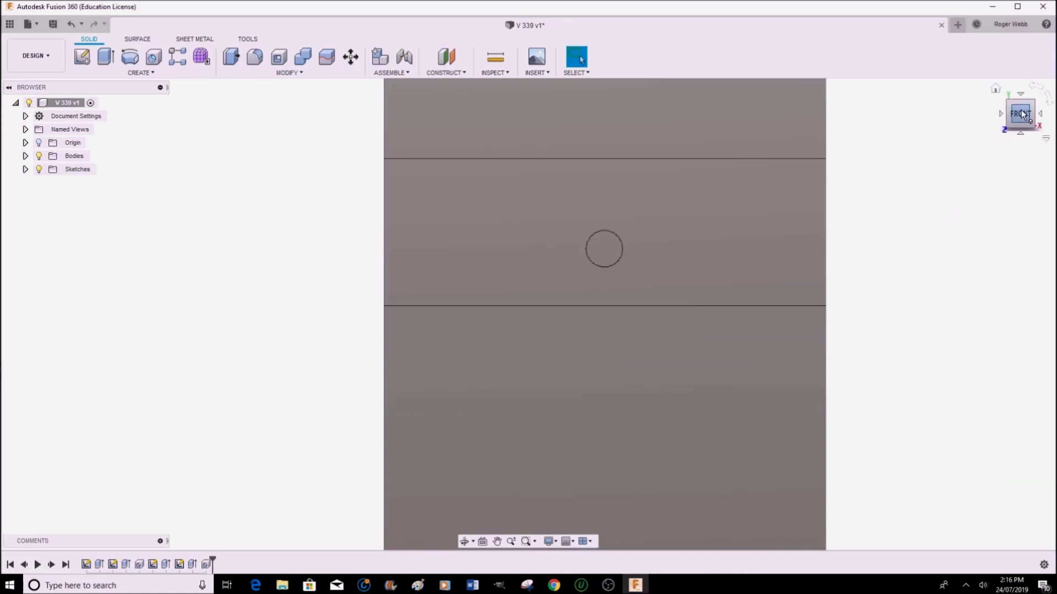
mouse_move(1020, 113)
mouse_down()
mouse_move(999, 125)
mouse_move(1019, 121)
mouse_up()
scroll(768, 226, up, 2)
scroll(768, 227, down, 4)
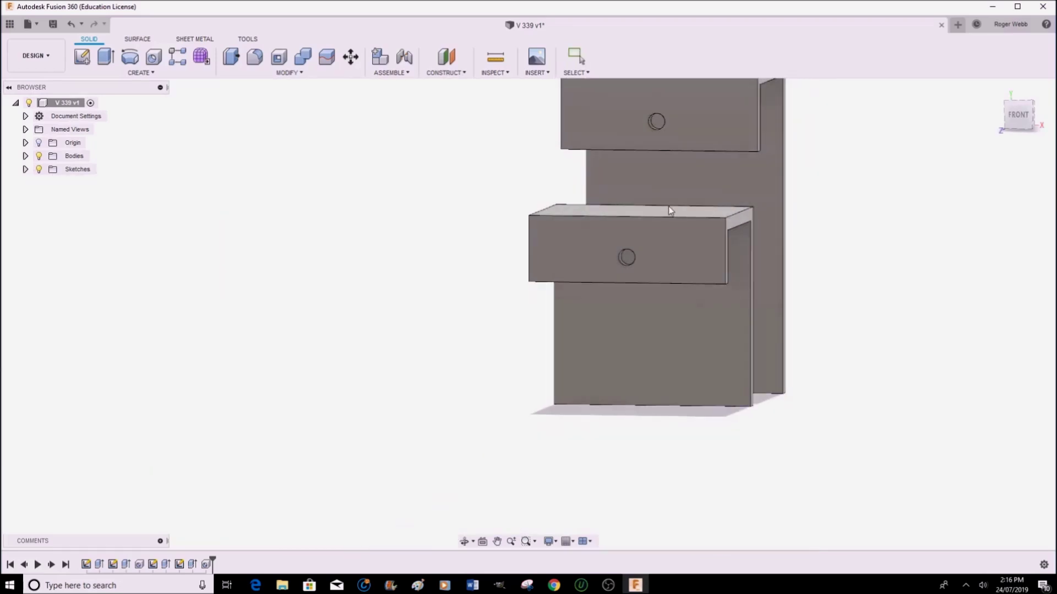
click(1032, 103)
shift+middle_drag(528, 314, 460, 296)
click(1020, 115)
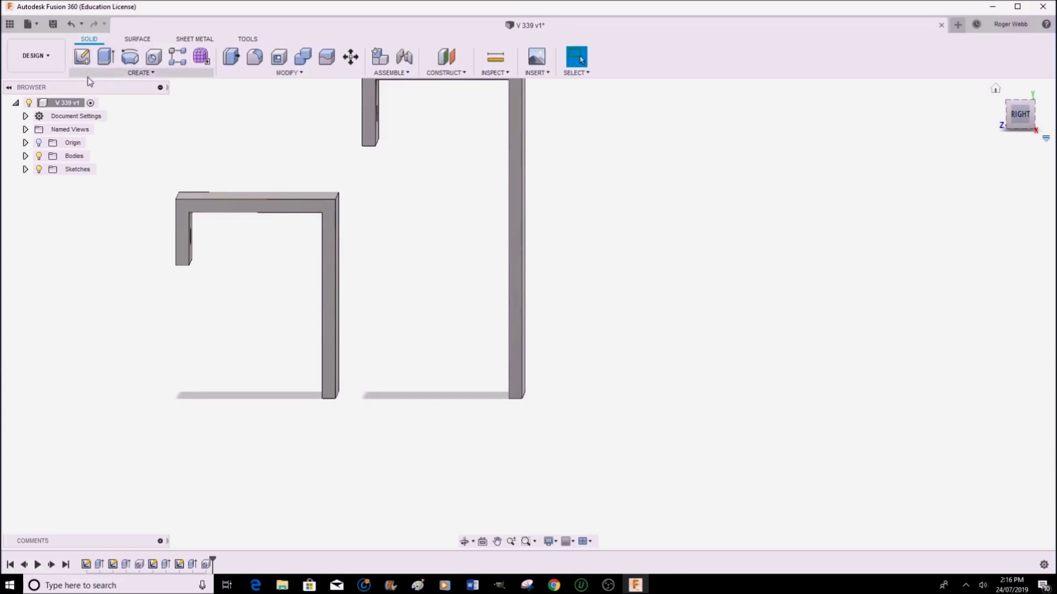
Step: Open File > Export, set the type to STL Files (*.stl), and select the Name field
click(27, 23)
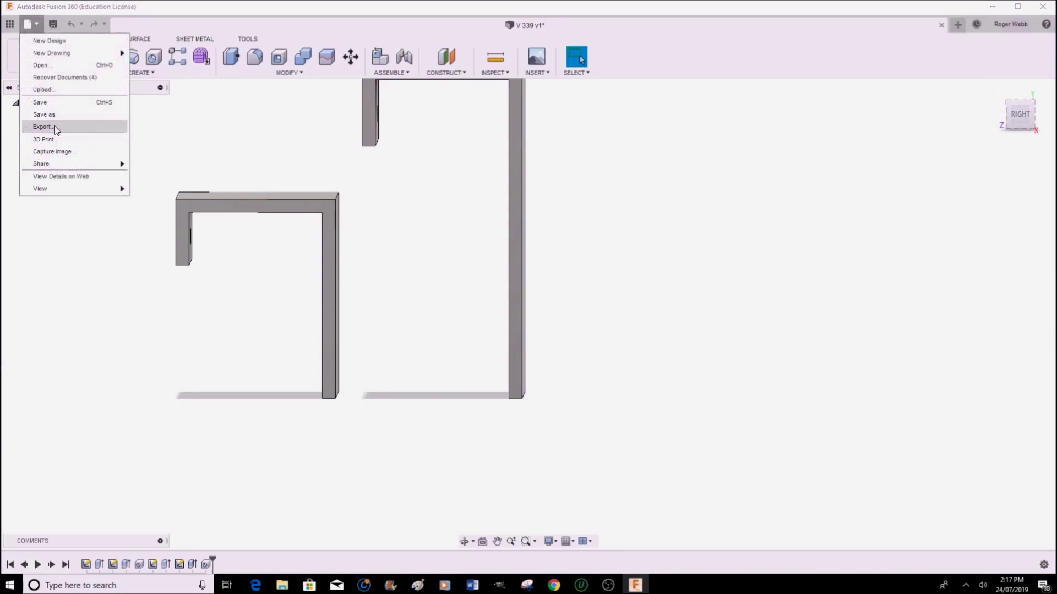
click(42, 126)
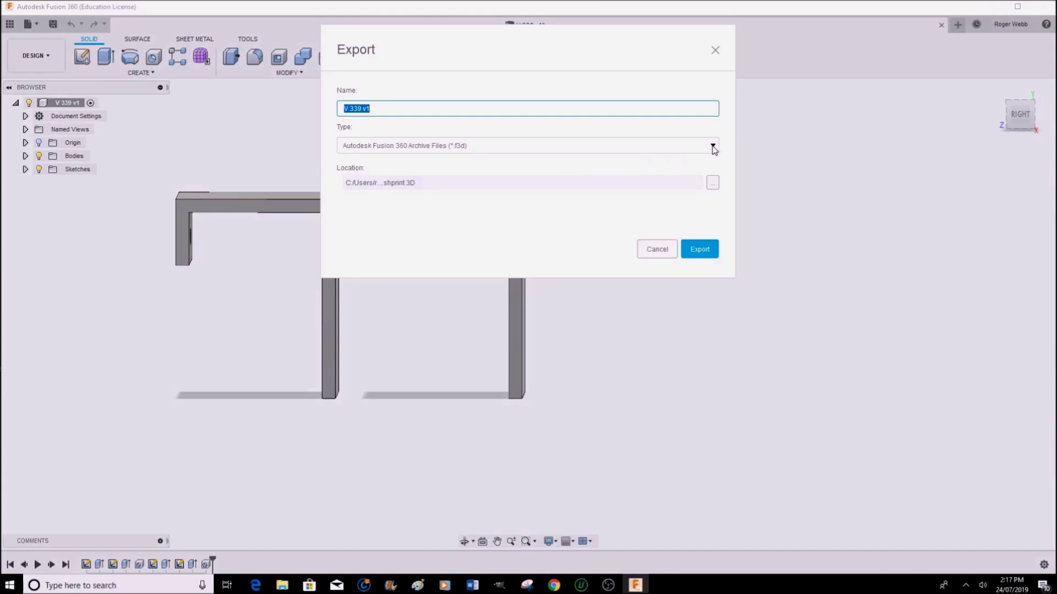
click(714, 146)
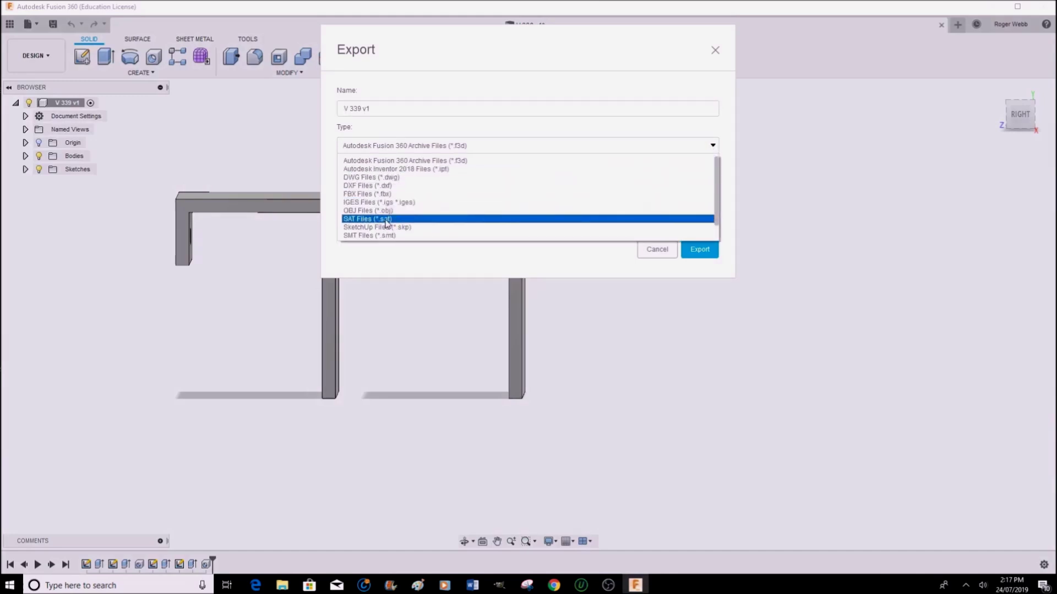
scroll(394, 220, down, 1)
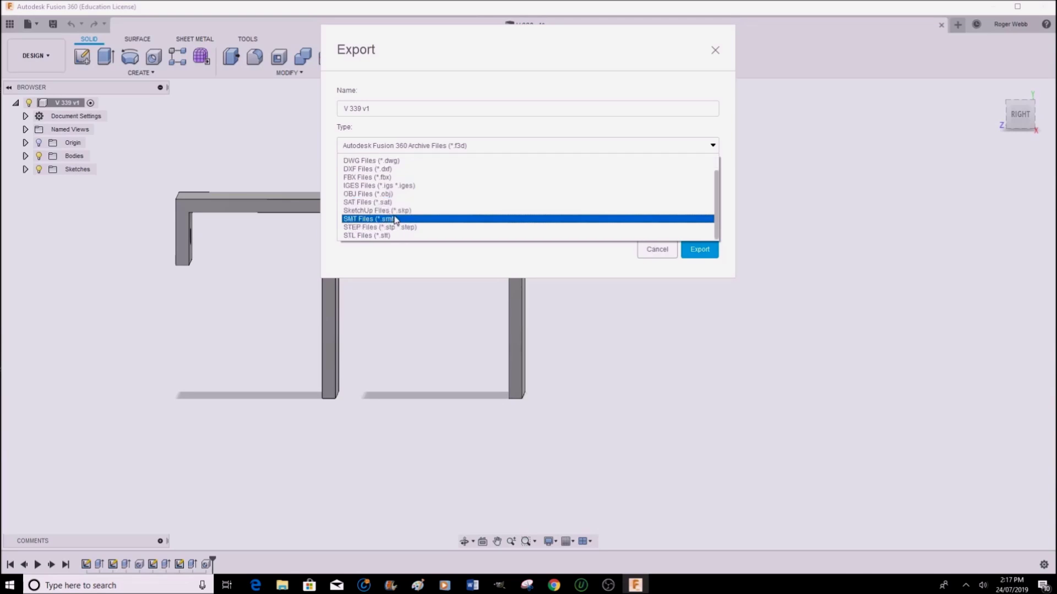
click(368, 237)
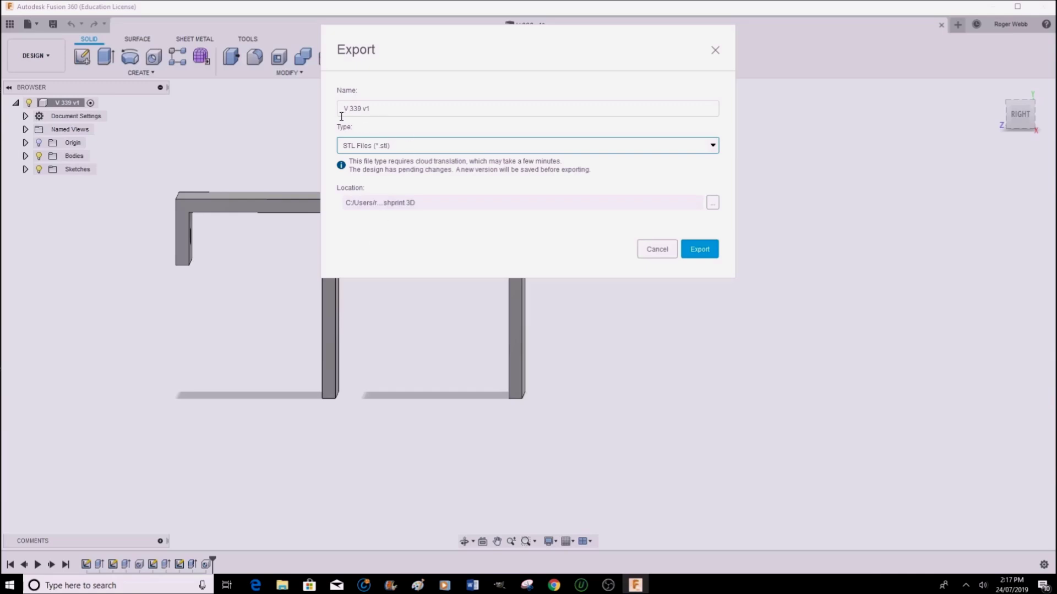
click(377, 109)
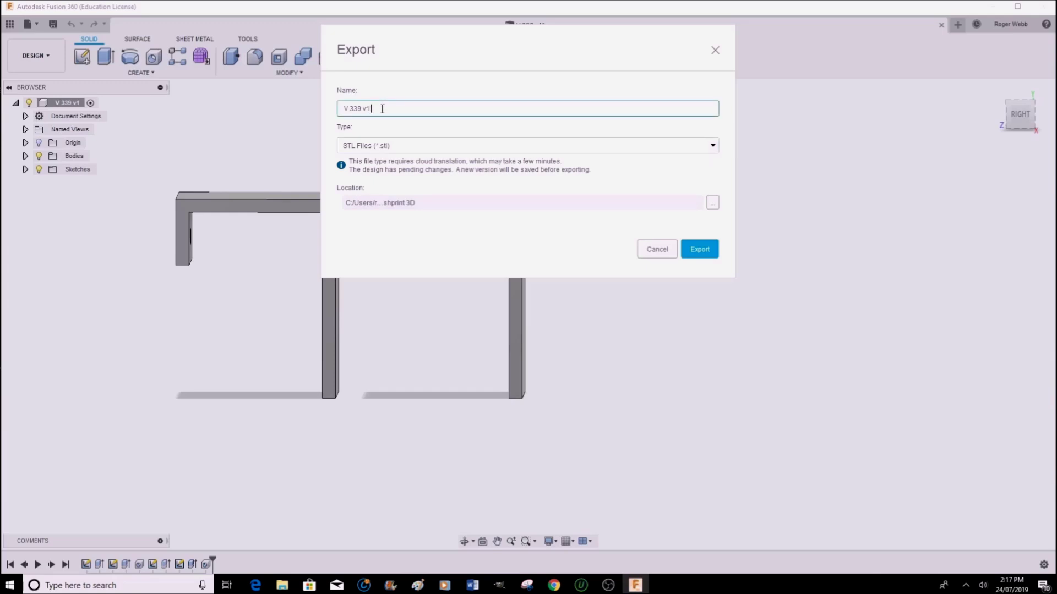